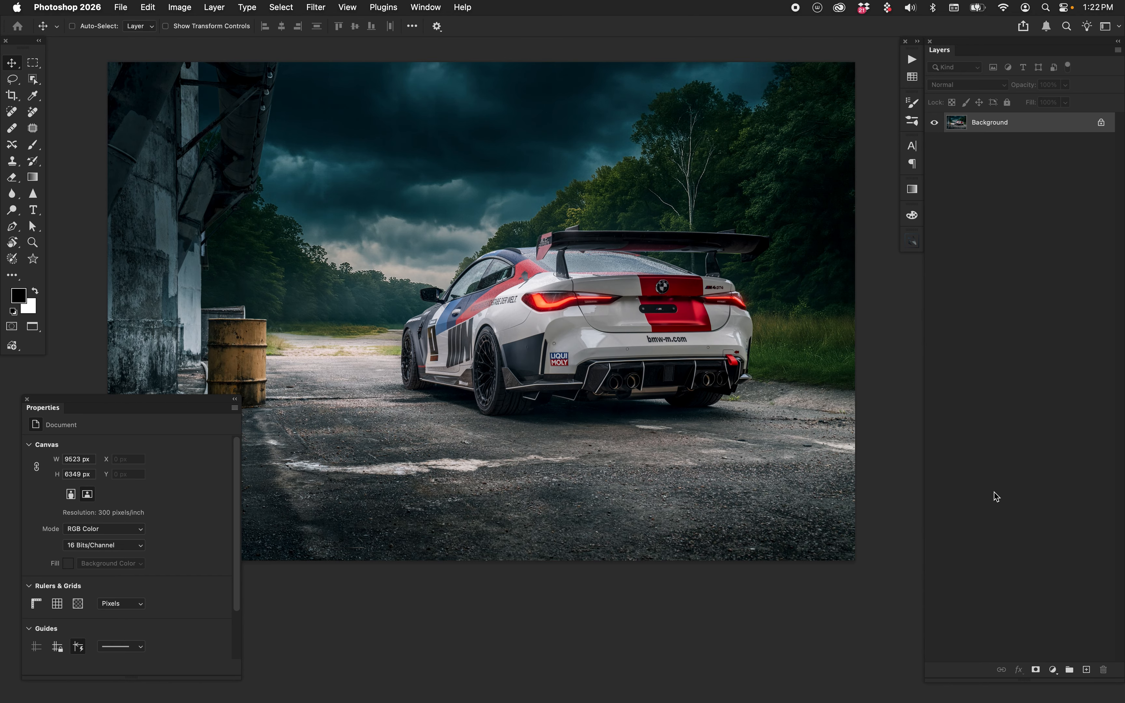
# Step: Add a Black & White adjustment layer with the Maximum White preset and set its blend mode to Difference
pyautogui.click(1059, 671)
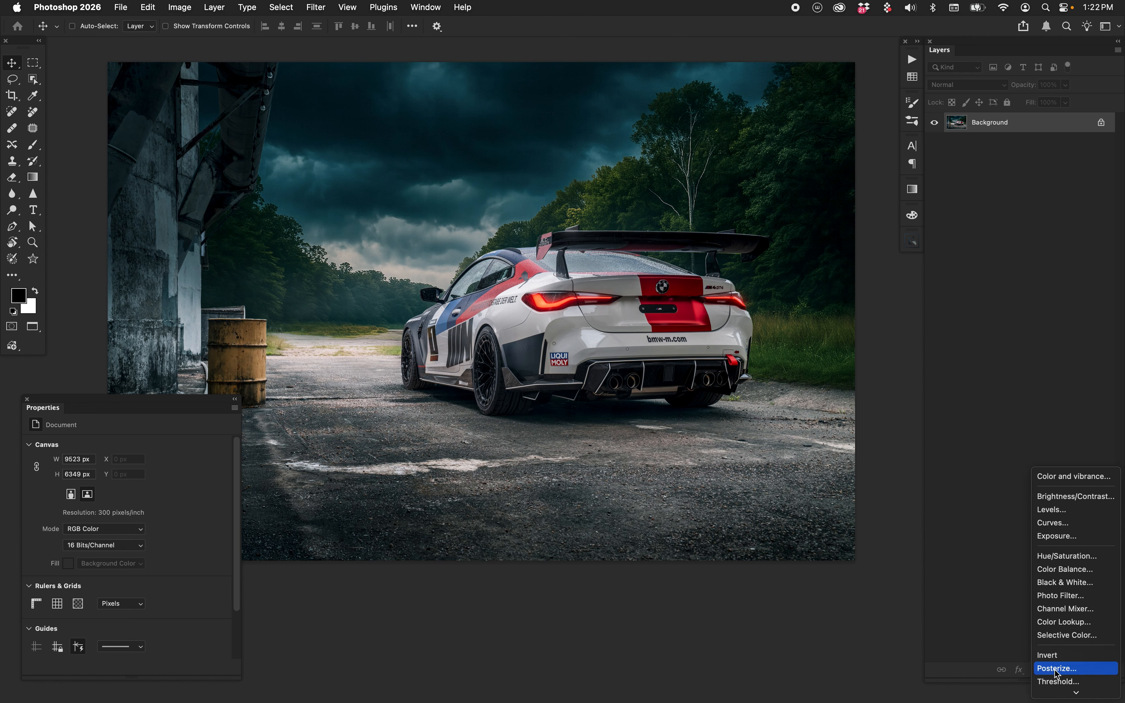
pyautogui.click(1095, 587)
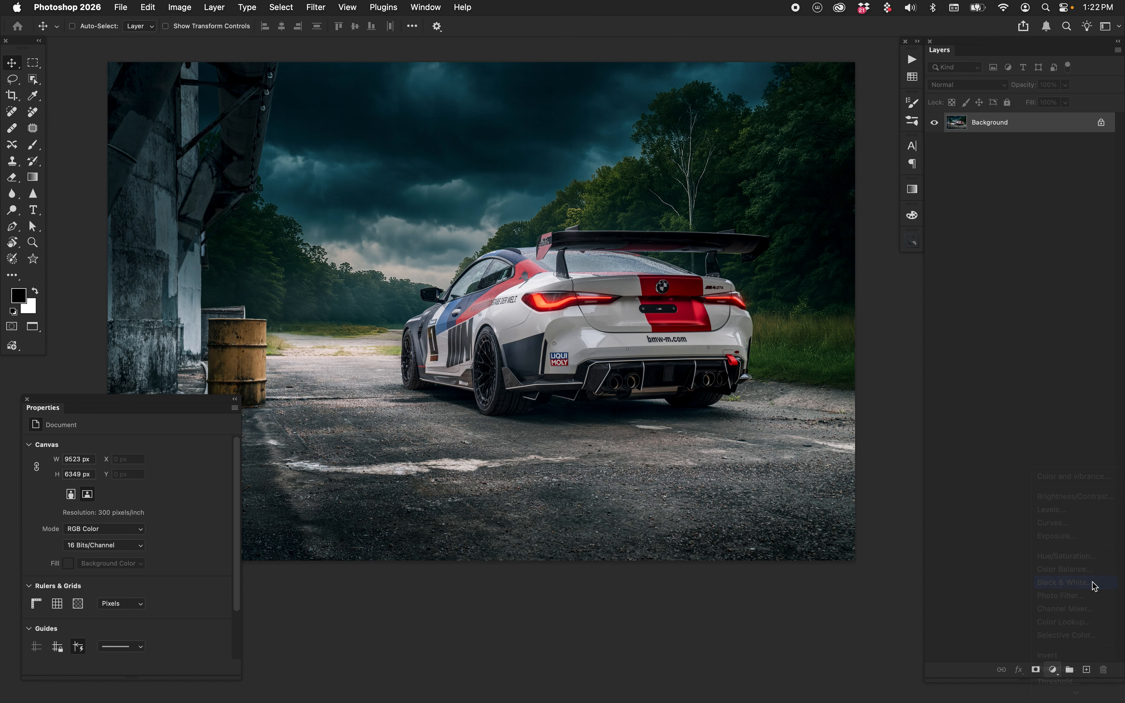
pyautogui.click(182, 447)
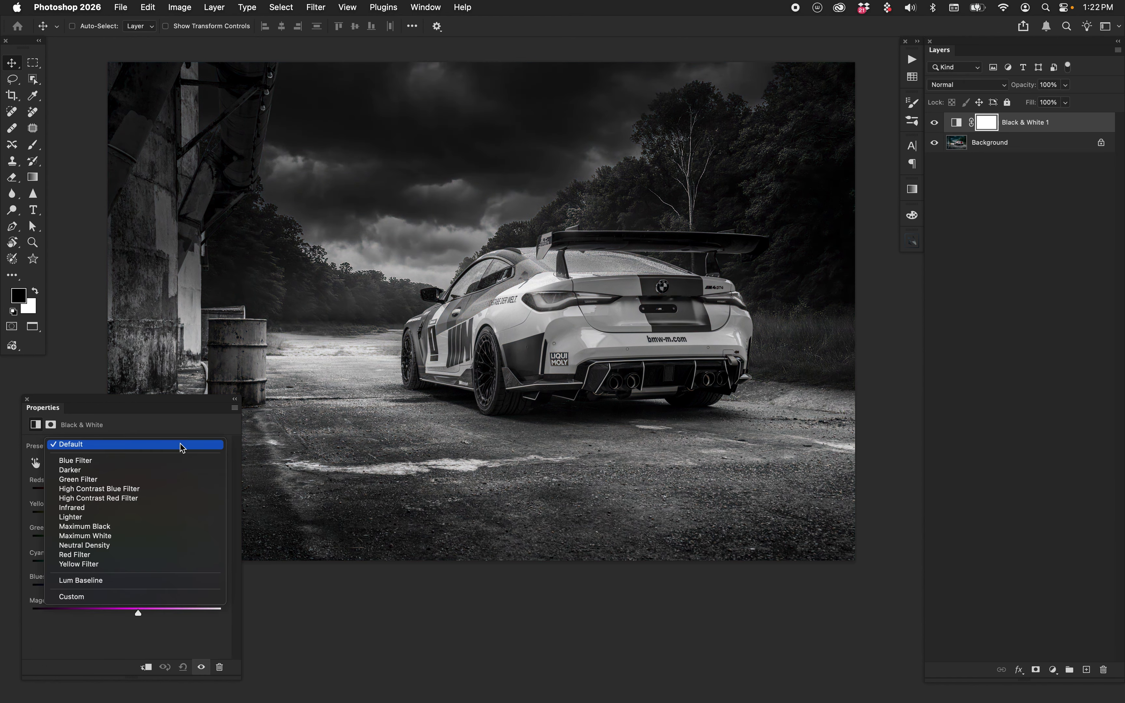
pyautogui.click(140, 536)
pyautogui.click(975, 89)
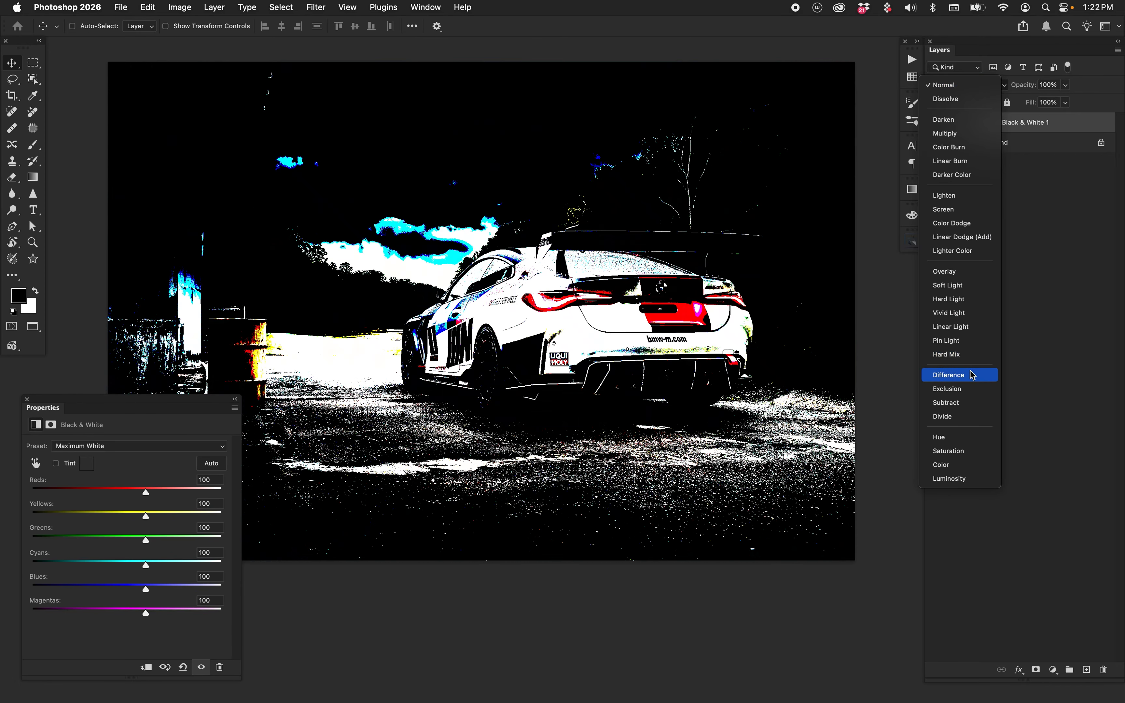
pyautogui.click(952, 374)
# Step: Duplicate the Black & White layer with Divide blending and add an Invert adjustment layer above it
pyautogui.press('super+j')
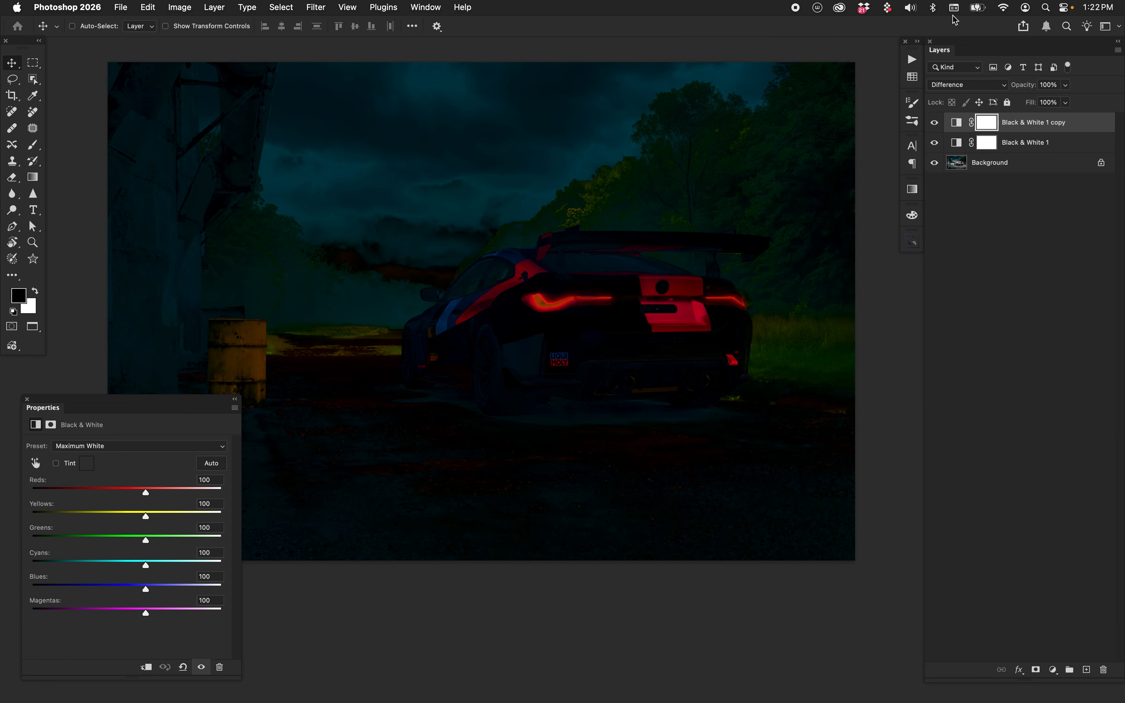
pyautogui.click(963, 85)
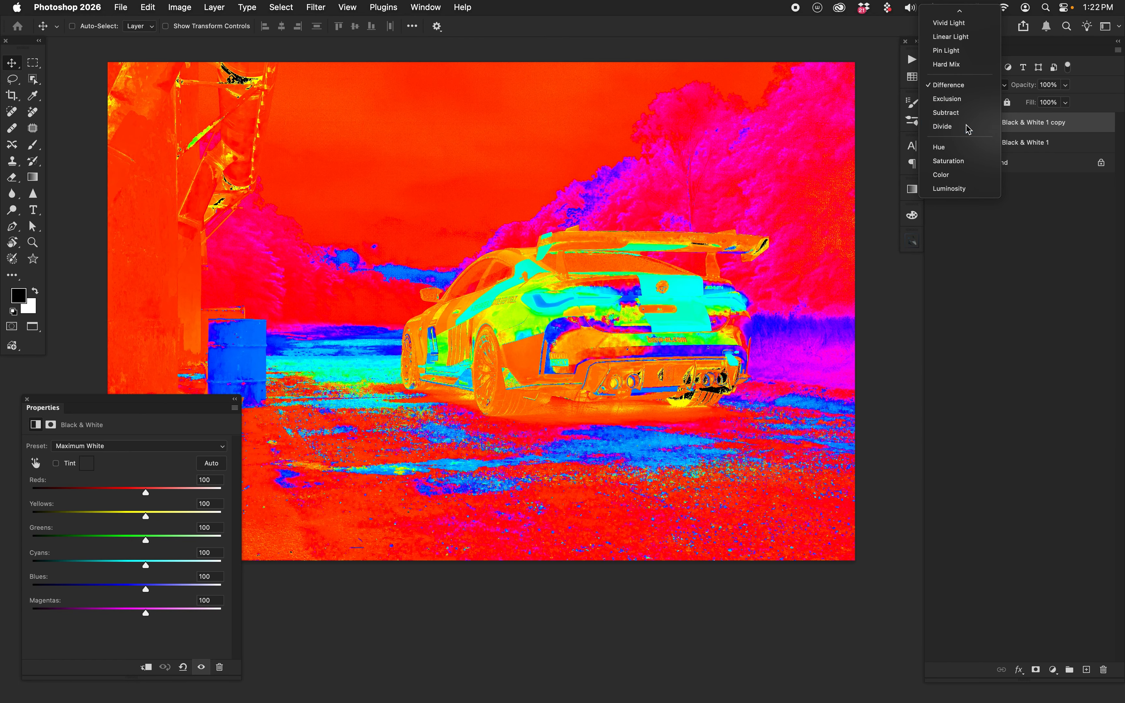
pyautogui.click(948, 127)
pyautogui.click(1053, 670)
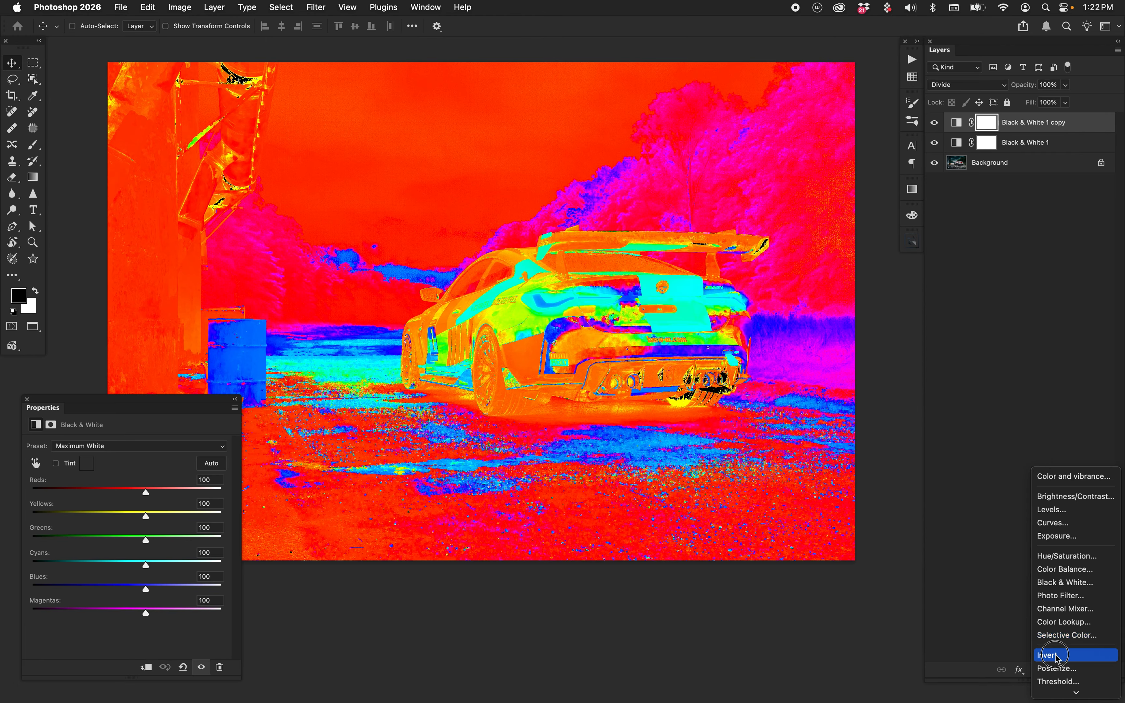
pyautogui.click(1050, 655)
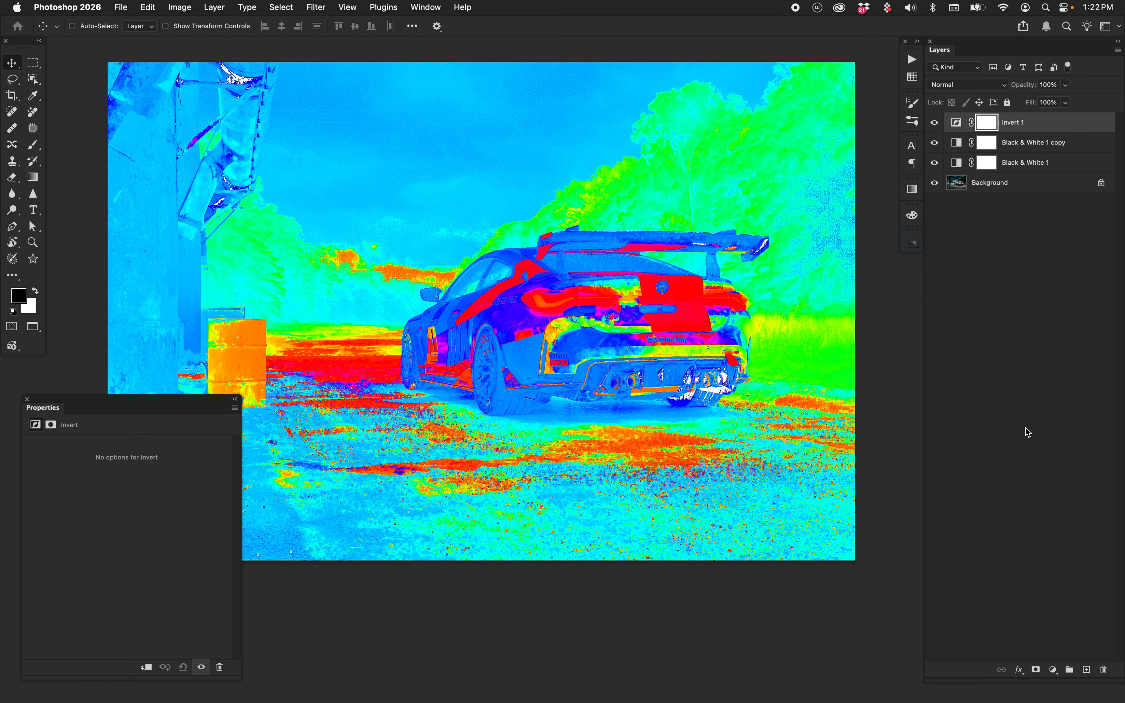
# Step: Delete the Invert layer and both Black & White layers, leaving only the Background
pyautogui.keyDown('shift'); pyautogui.click(1028, 162); pyautogui.keyUp('shift')
pyautogui.press('Delete')
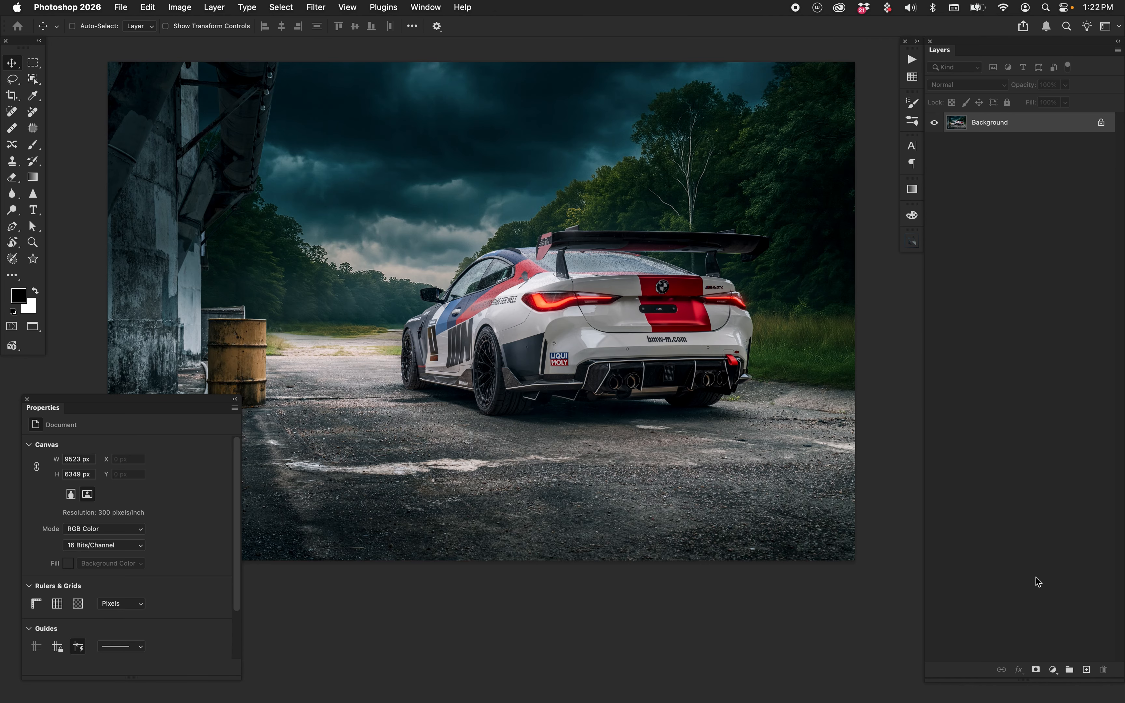
# Step: Add a Color Lookup adjustment layer above the Background and load NBP Hue Map.CUBE as its 3D LUT
pyautogui.click(1053, 670)
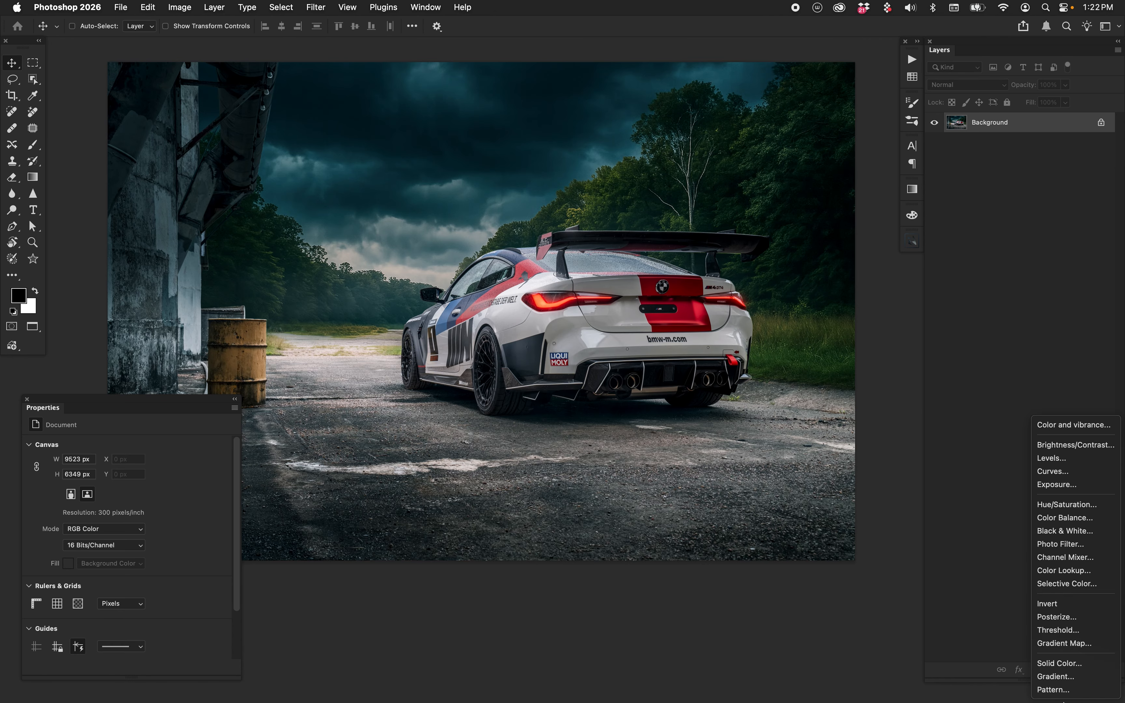
pyautogui.click(1077, 569)
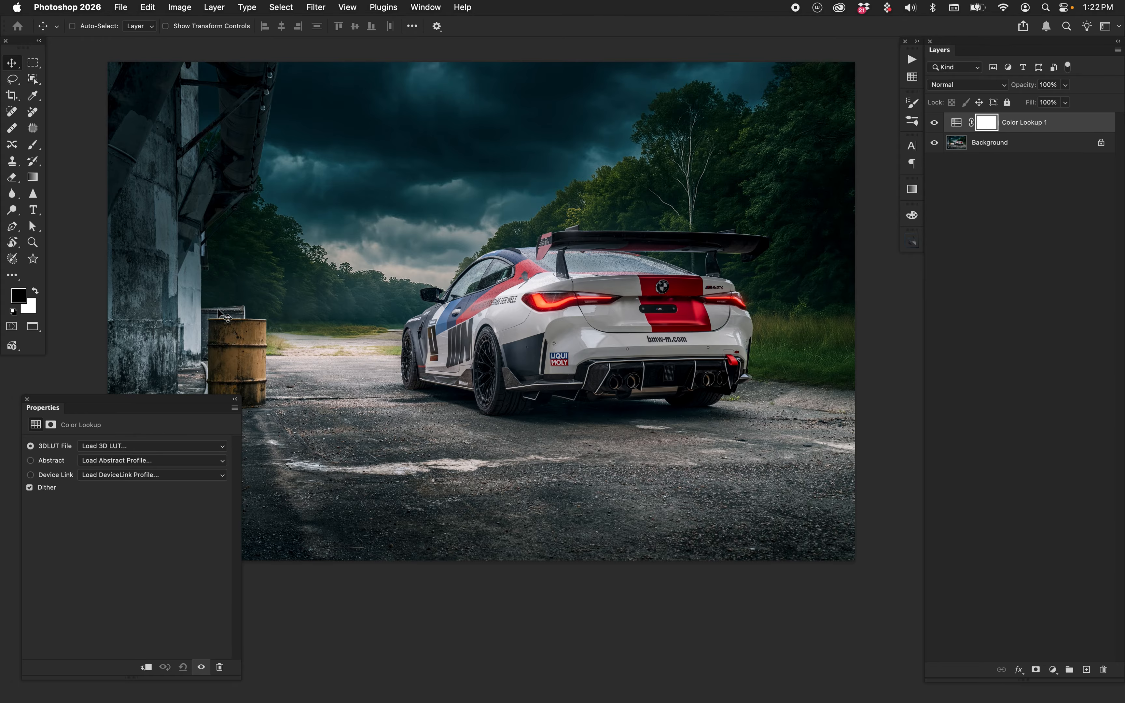
pyautogui.click(172, 449)
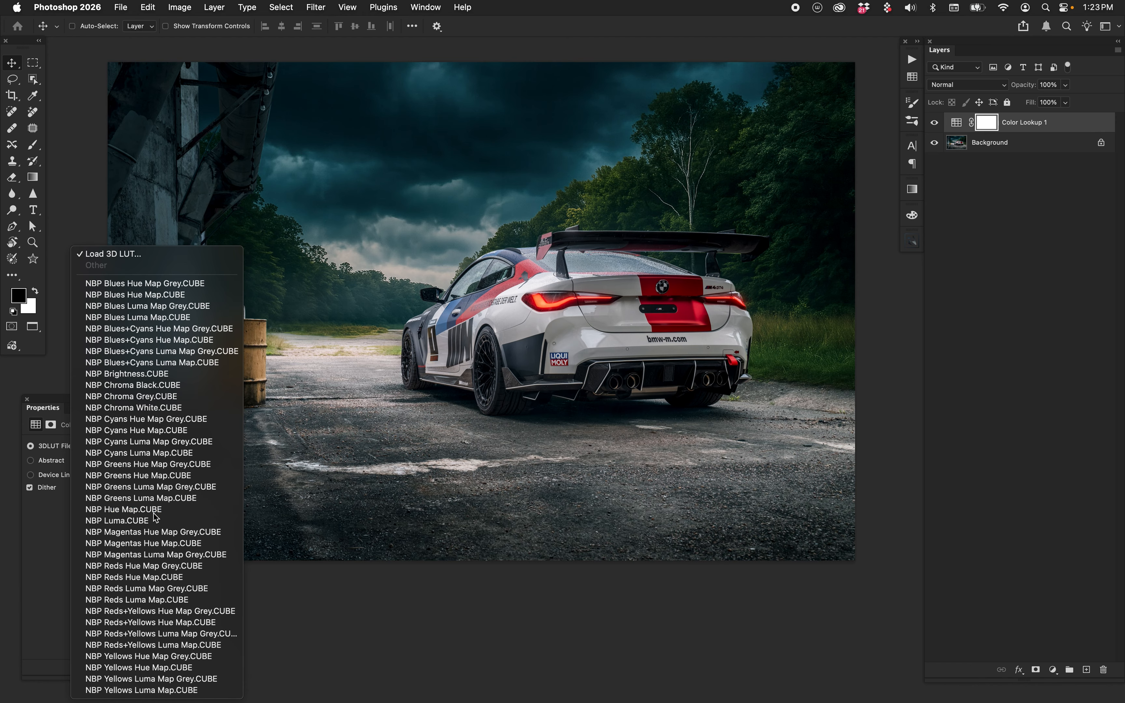
pyautogui.click(373, 587)
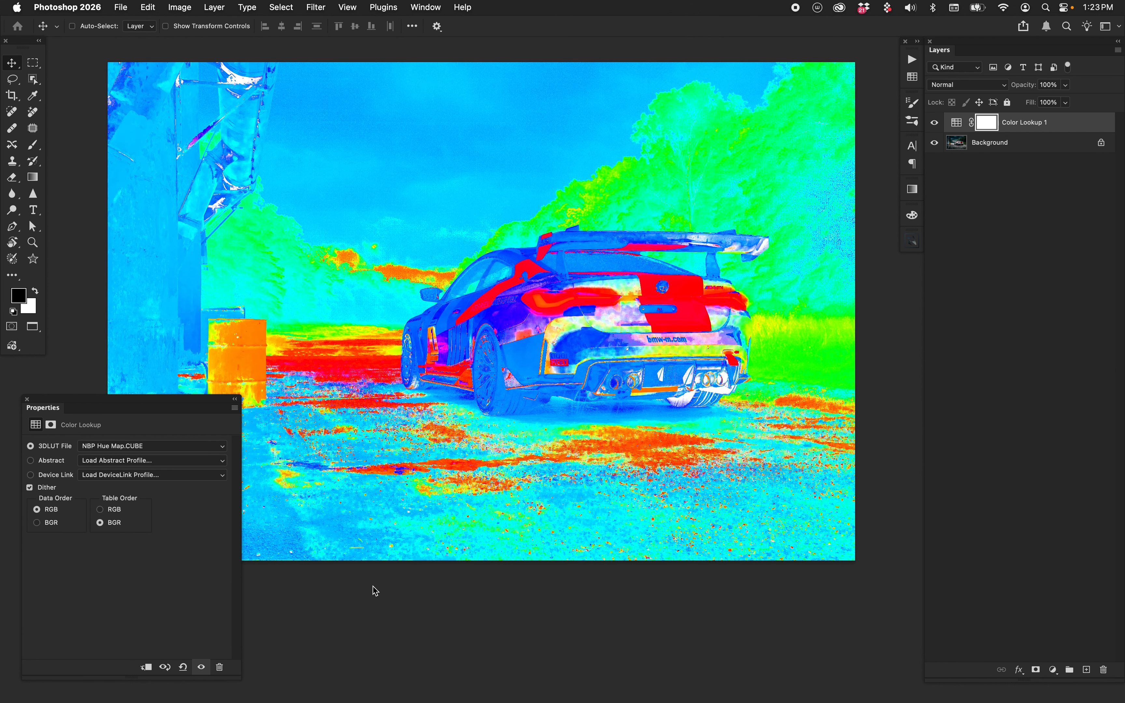
# Step: Create an empty layer between the Background and the Color Lookup adjustment
pyautogui.click(957, 122)
pyautogui.click(977, 142)
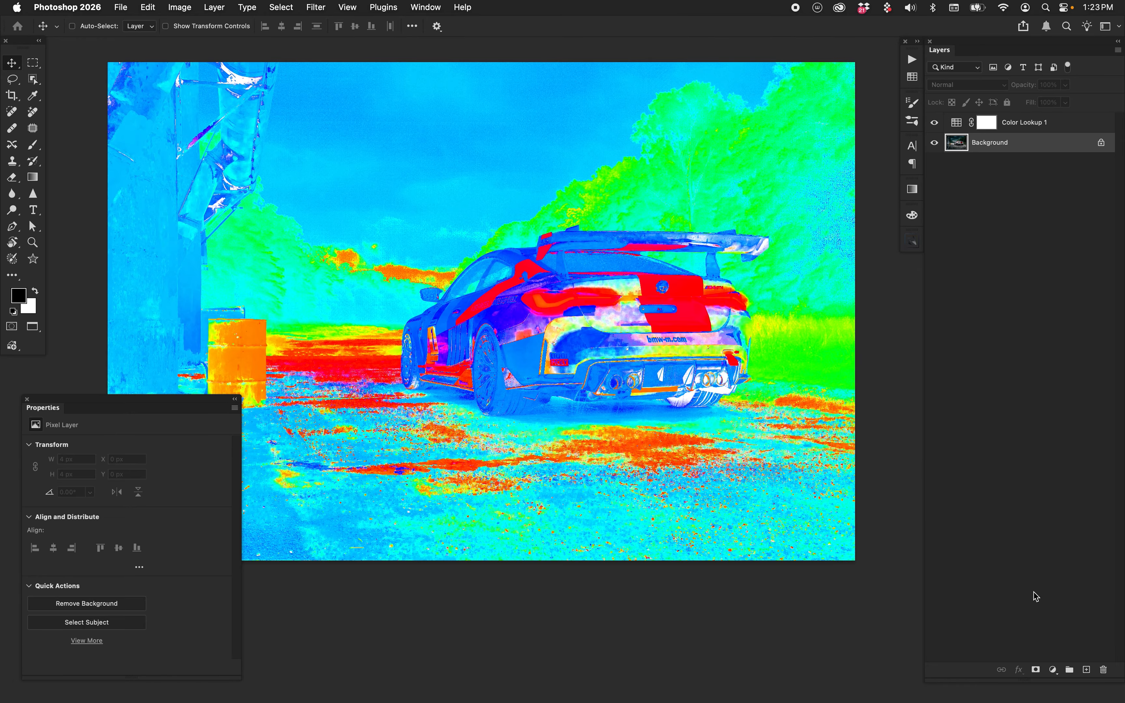
pyautogui.click(1053, 670)
pyautogui.click(1031, 653)
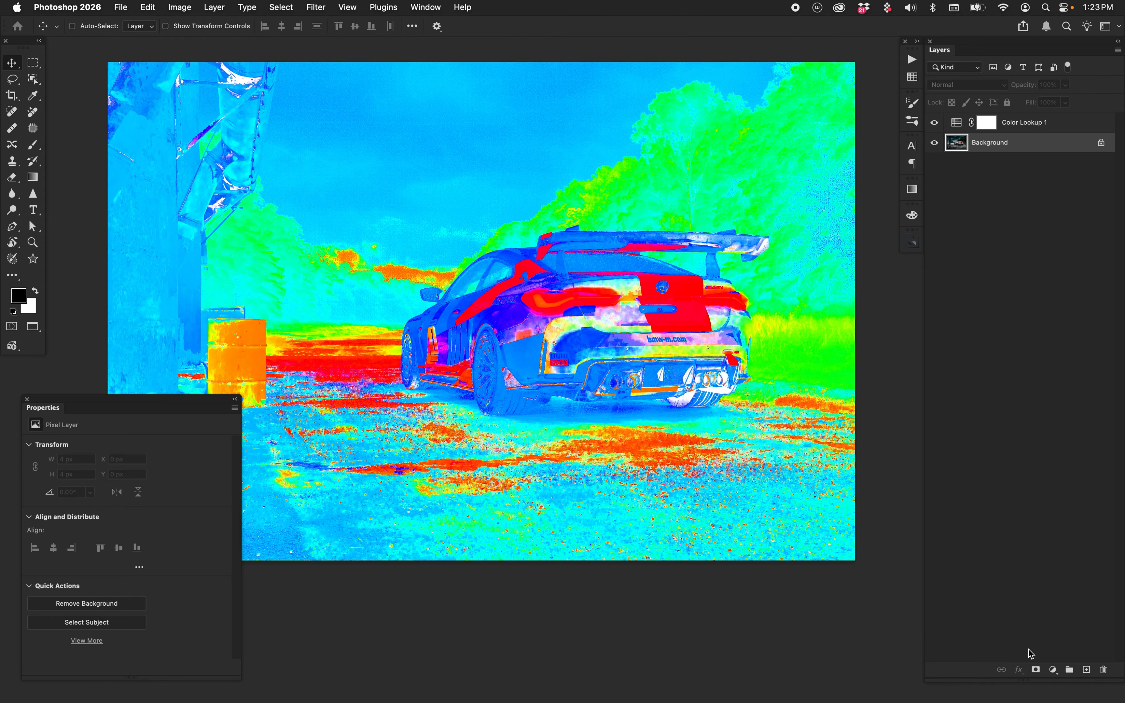
pyautogui.click(1087, 670)
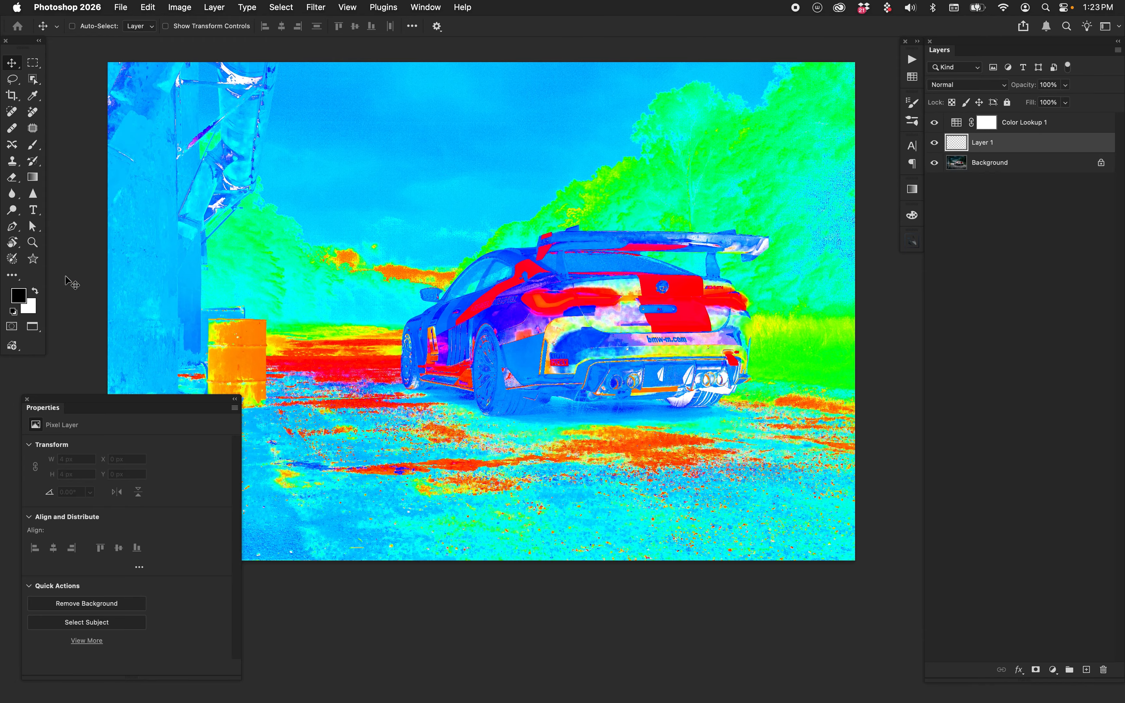
# Step: Try painting large red brush strokes across the car on the empty layer beneath the hue map, and undo them
pyautogui.click(19, 295)
pyautogui.moveTo(836, 453); pyautogui.dragTo(1012, 324)
pyautogui.press('Return')
pyautogui.press('b')
pyautogui.moveTo(461, 209)
pyautogui.mouseDown()
pyautogui.moveTo(342, 316)
pyautogui.moveTo(651, 272)
pyautogui.mouseUp()
pyautogui.moveTo(699, 212)
pyautogui.mouseDown()
pyautogui.moveTo(673, 406)
pyautogui.moveTo(749, 297)
pyautogui.mouseUp()
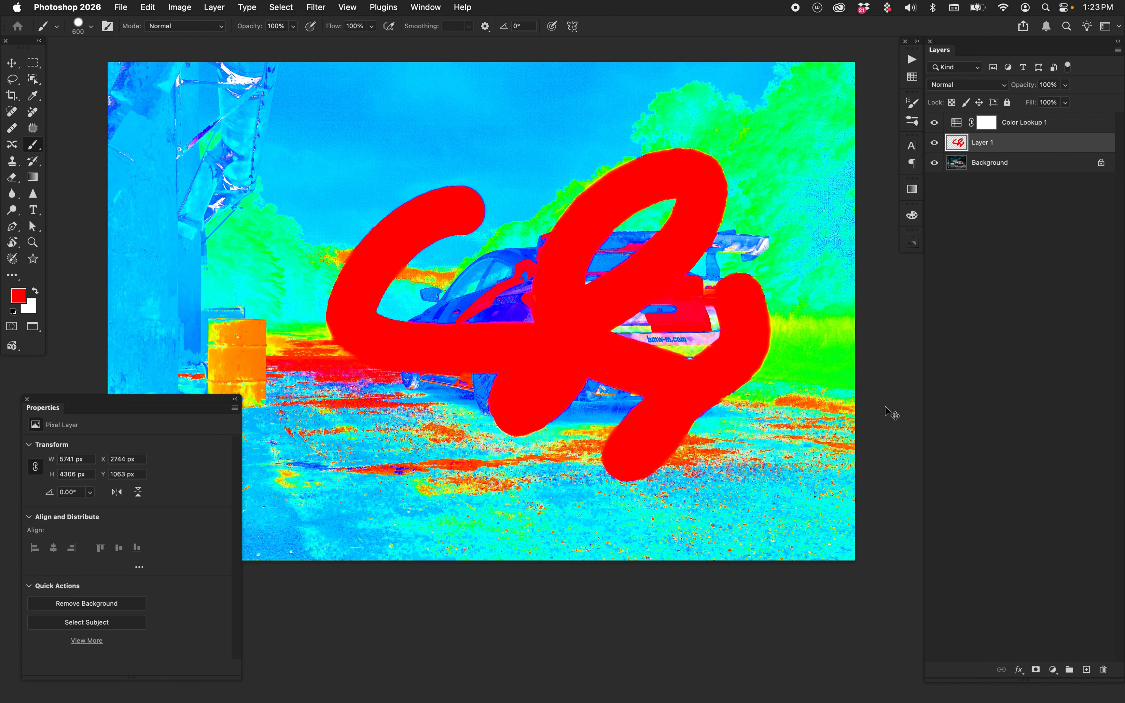
pyautogui.press('super+z')
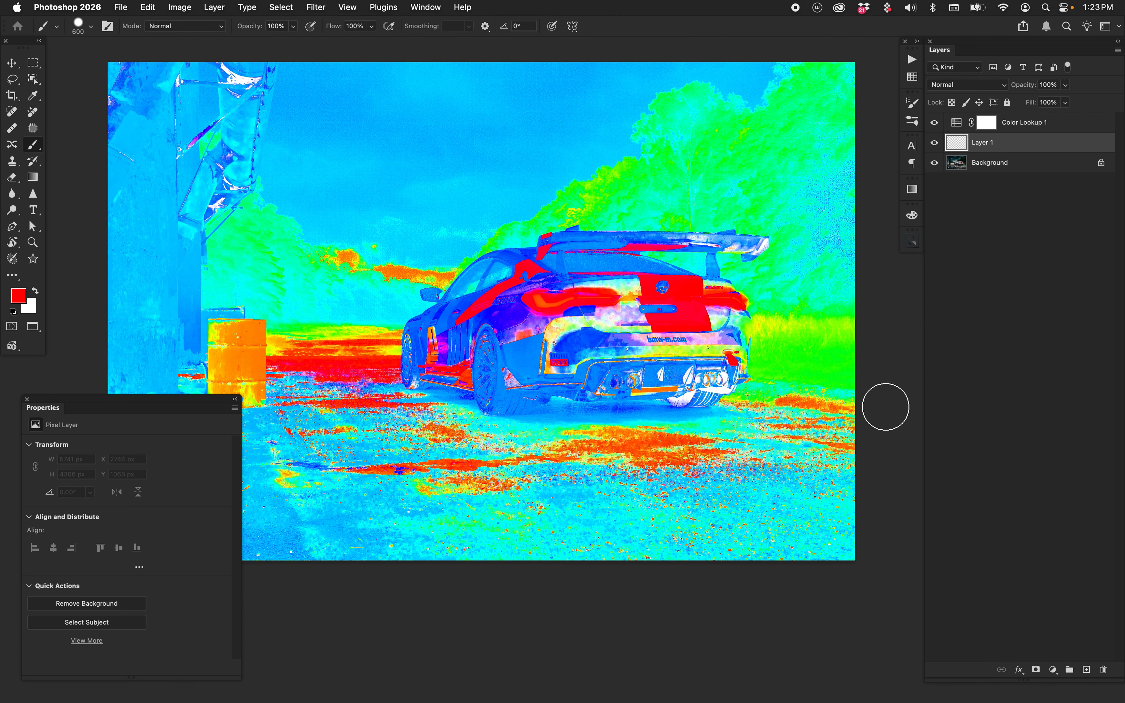
# Step: Stamp all visible layers into a new layer above the Color Lookup adjustment and hide that adjustment
pyautogui.click(1038, 128)
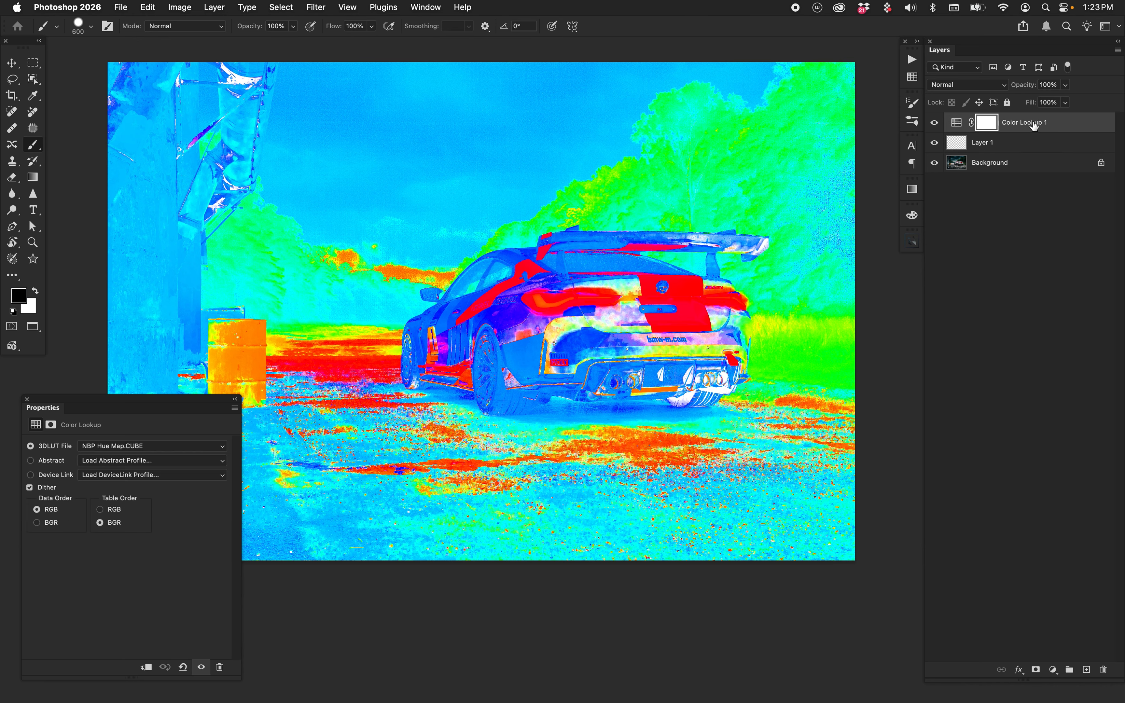
pyautogui.press('v')
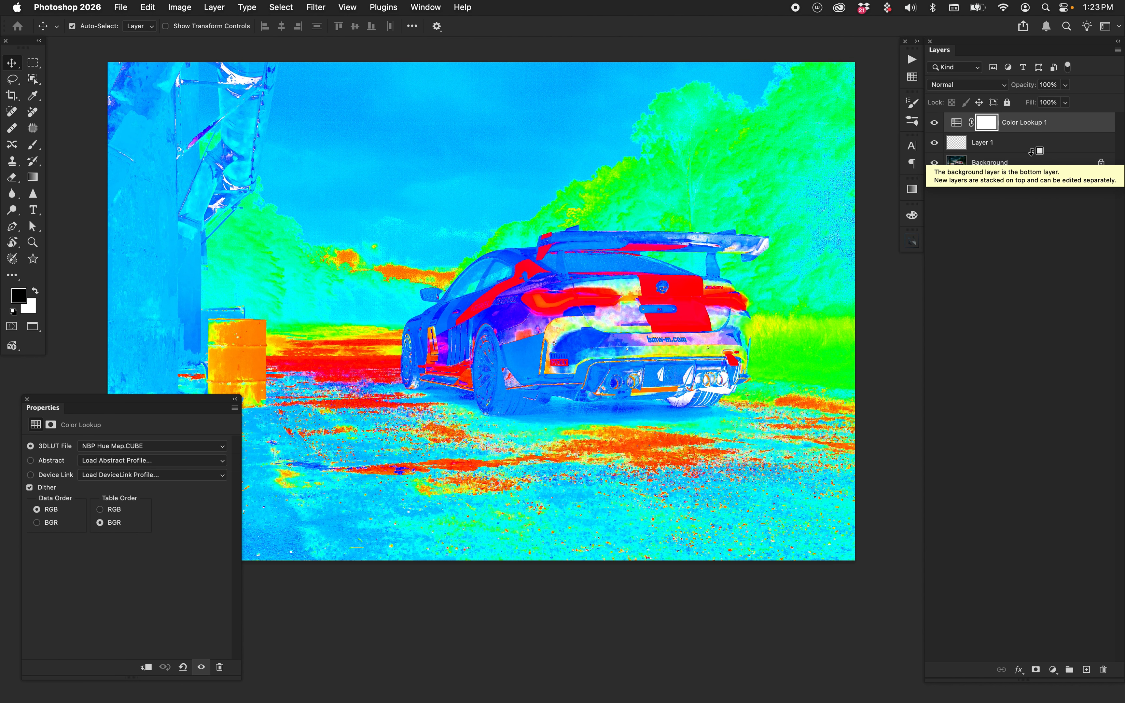
pyautogui.press('alt+shift+super+e')
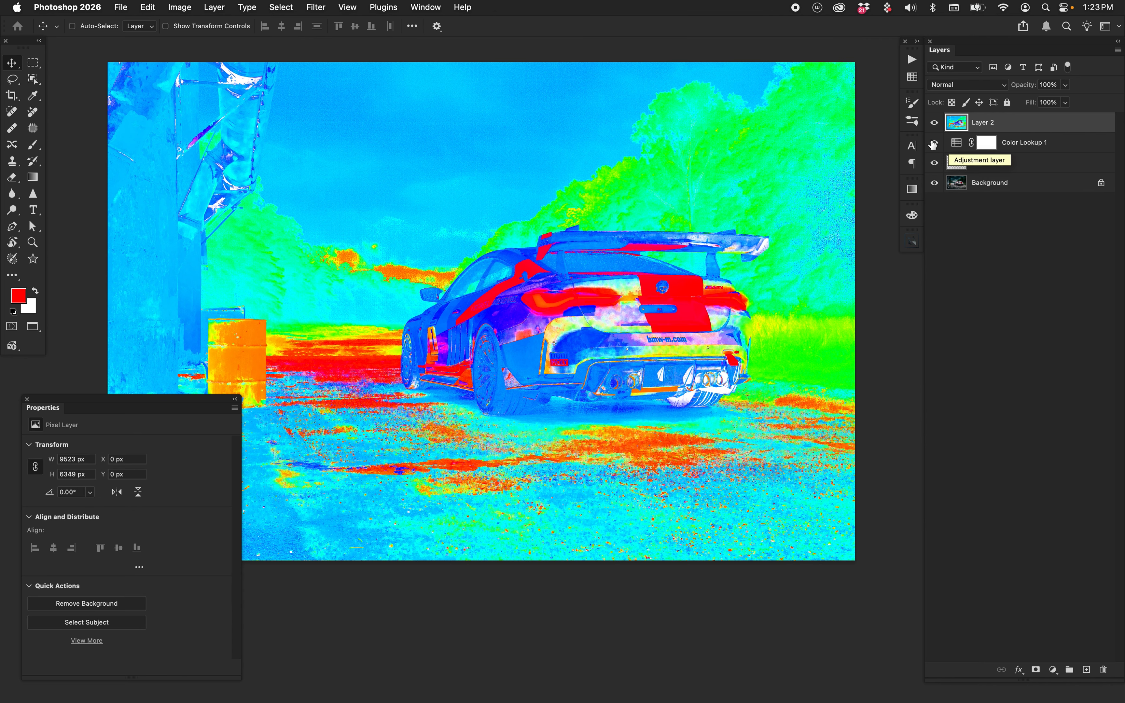
pyautogui.click(934, 143)
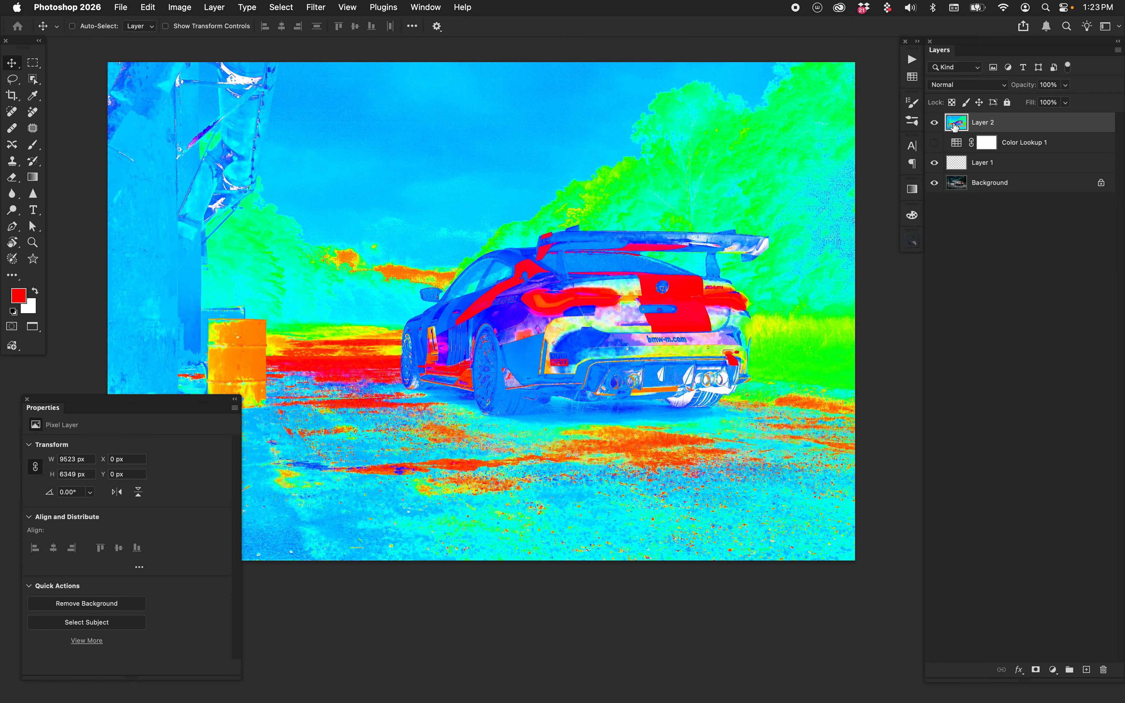
# Step: Delete the stamped layer and make only the Color Lookup and Background layers visible
pyautogui.press('Delete')
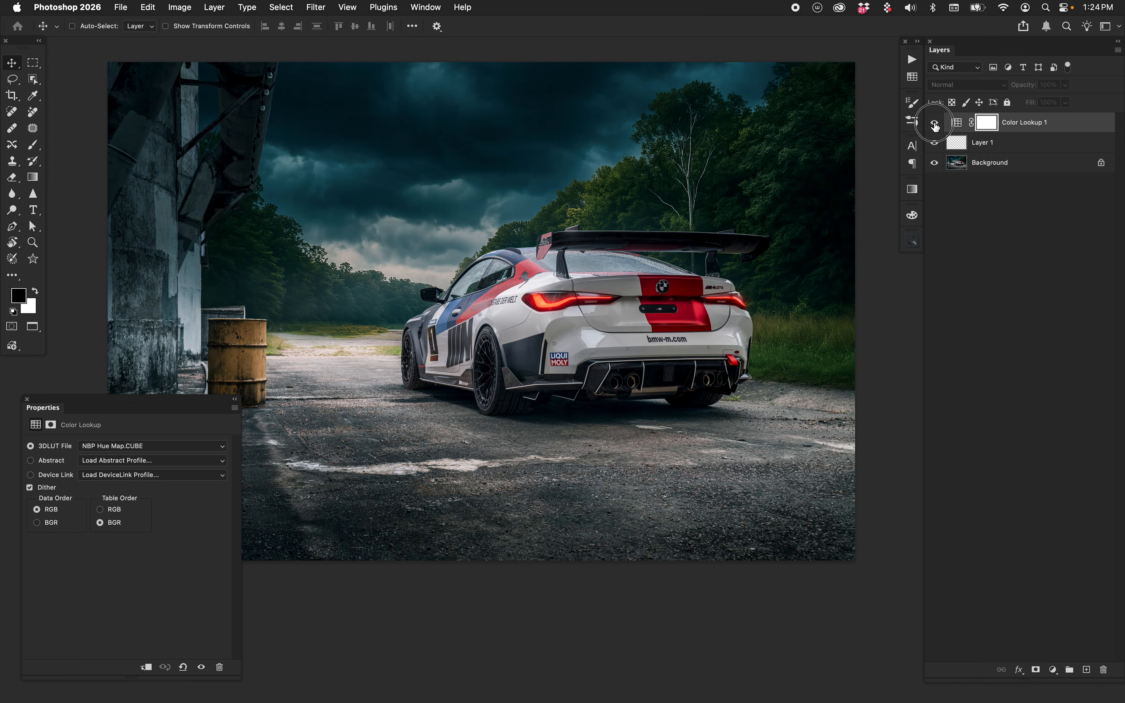
pyautogui.click(934, 122)
pyautogui.click(936, 143)
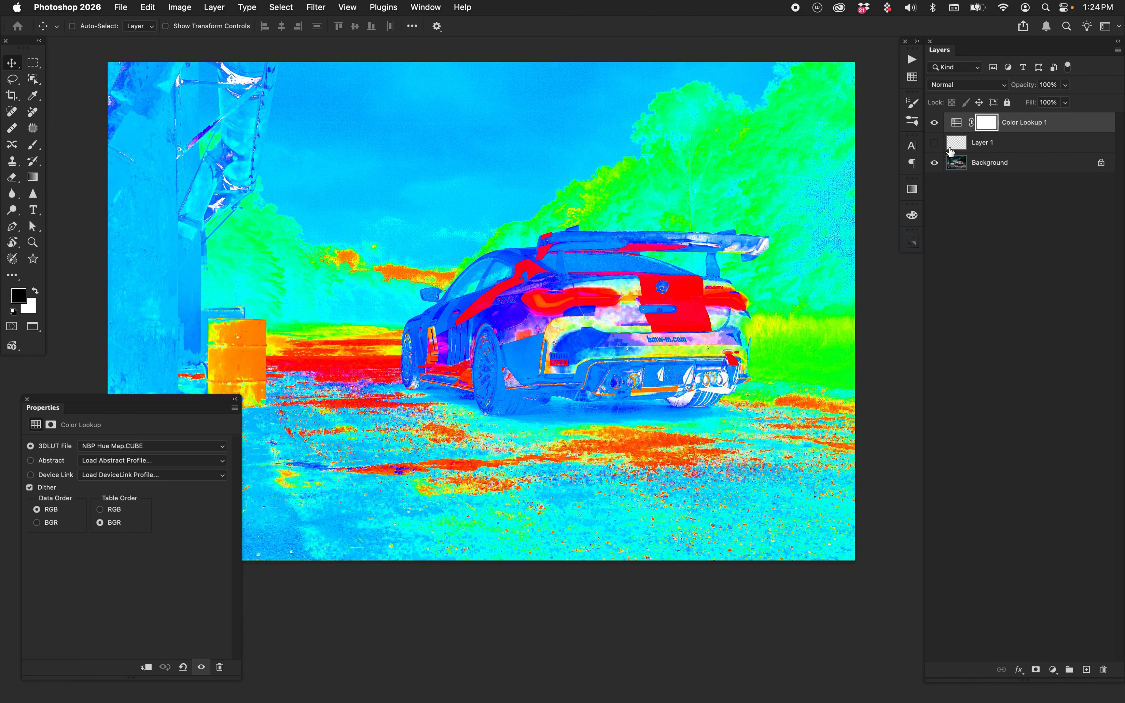
# Step: Preview the NBP Luma.CUBE and NBP Brightness.CUBE tables in turn on the Color Lookup layer
pyautogui.click(172, 449)
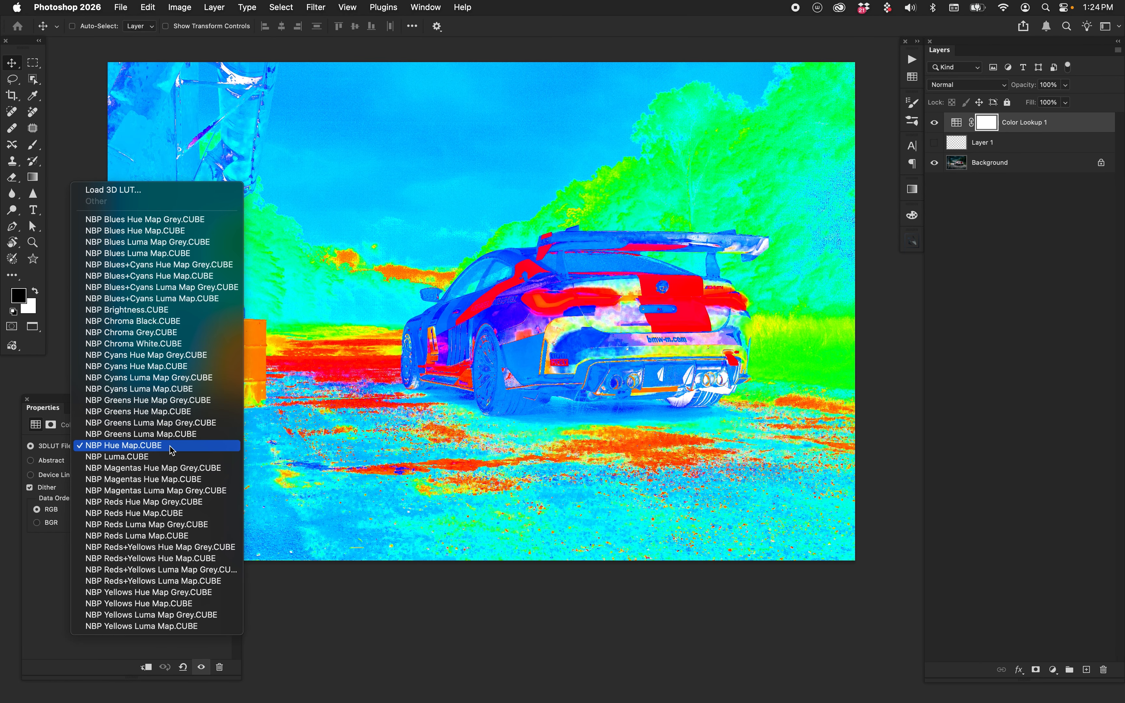
pyautogui.click(172, 456)
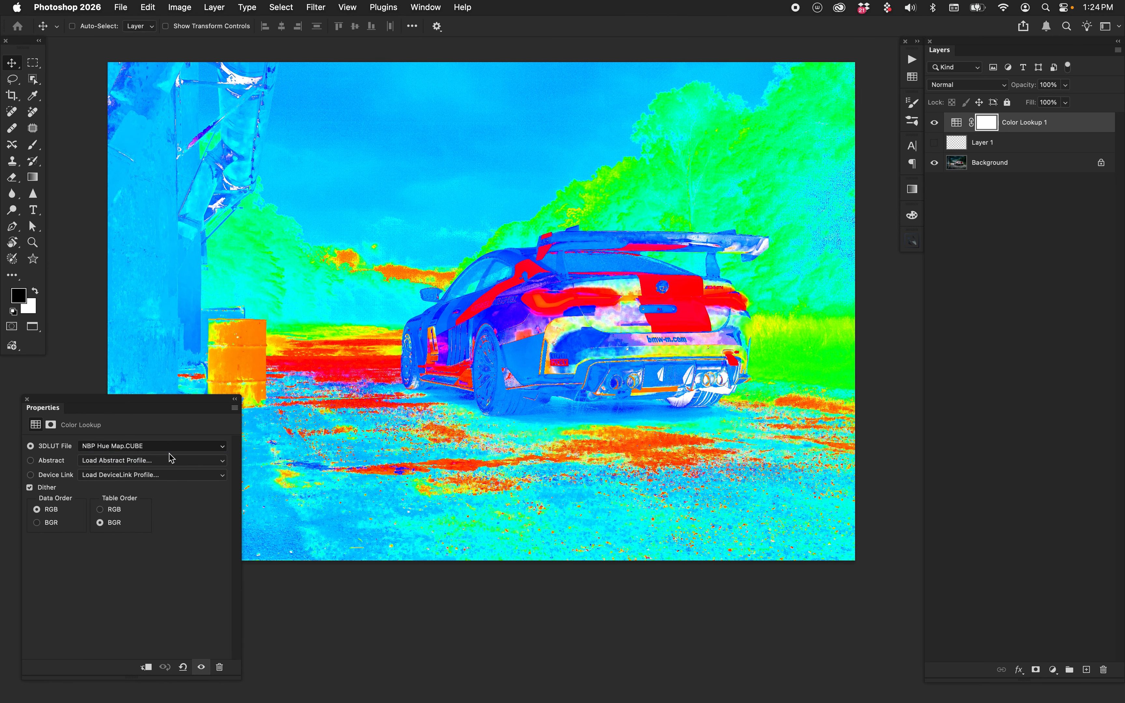
pyautogui.press('Down')
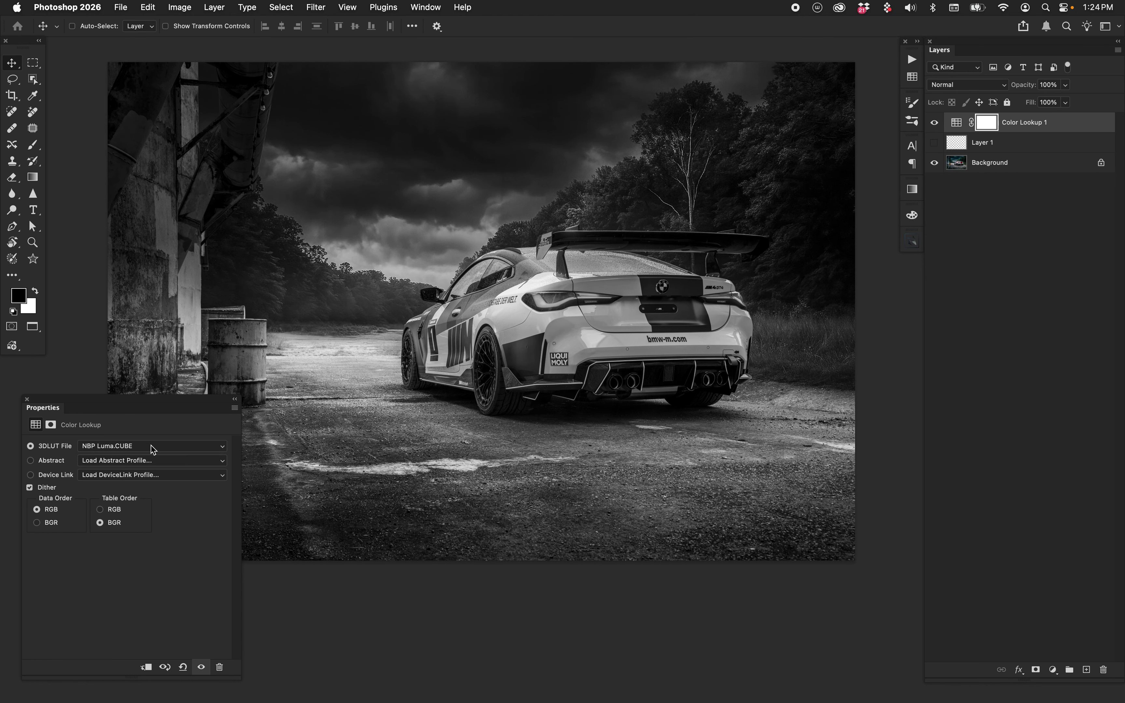
pyautogui.click(150, 446)
pyautogui.click(366, 430)
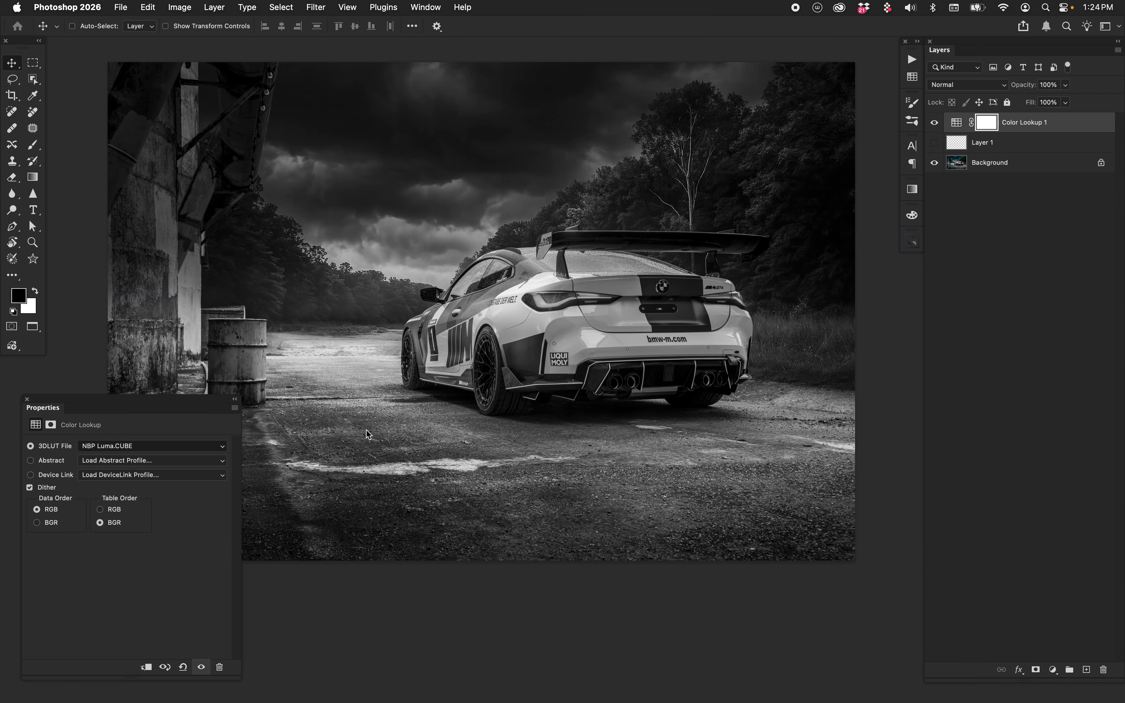
pyautogui.press('Down')
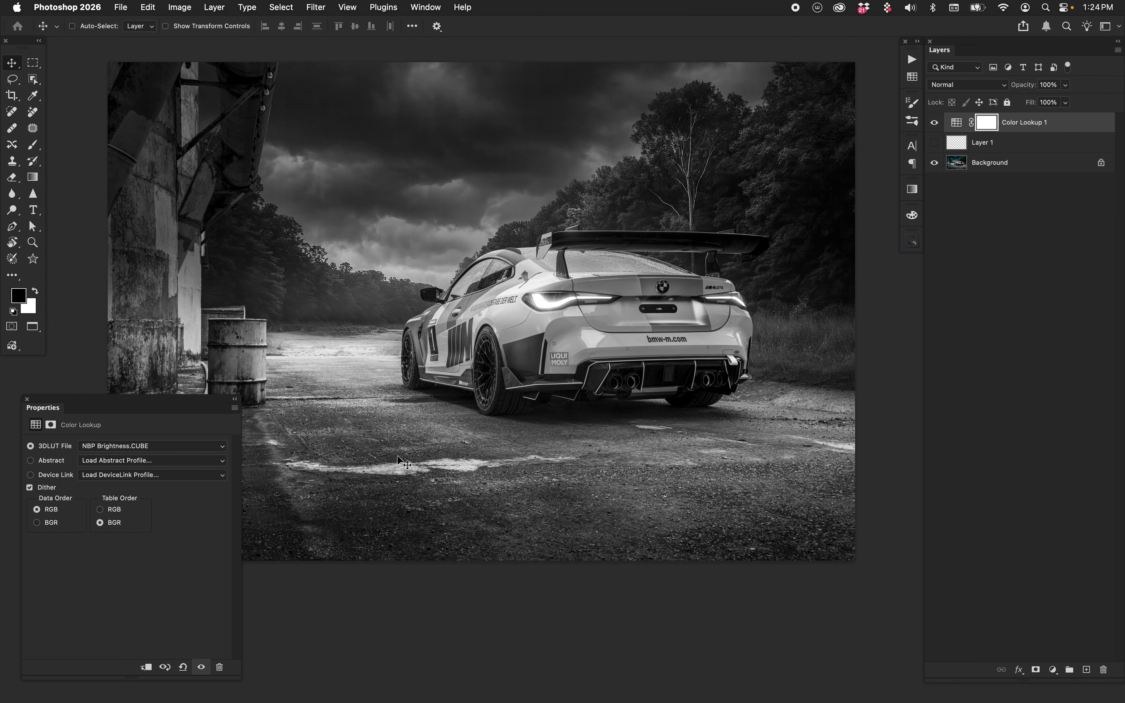
# Step: Try NBP Chroma Black.CUBE and NBP Chroma Grey.CUBE on the Color Lookup layer, and settle on NBP Chroma White.CUBE
pyautogui.click(185, 447)
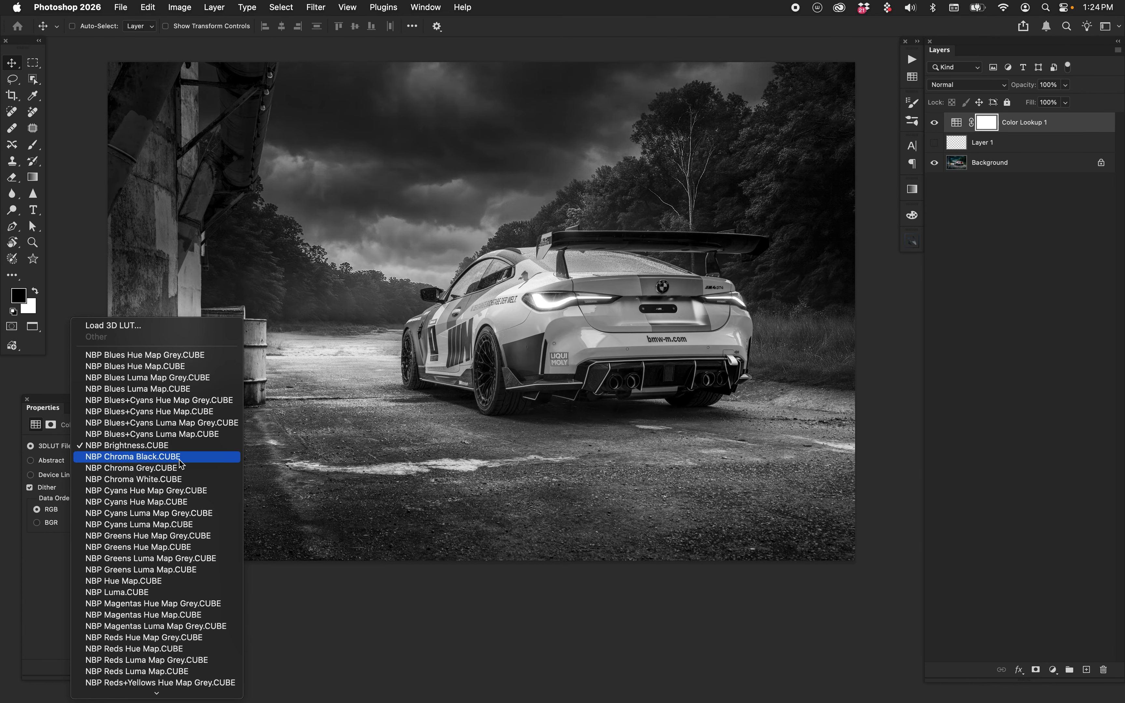
pyautogui.click(185, 456)
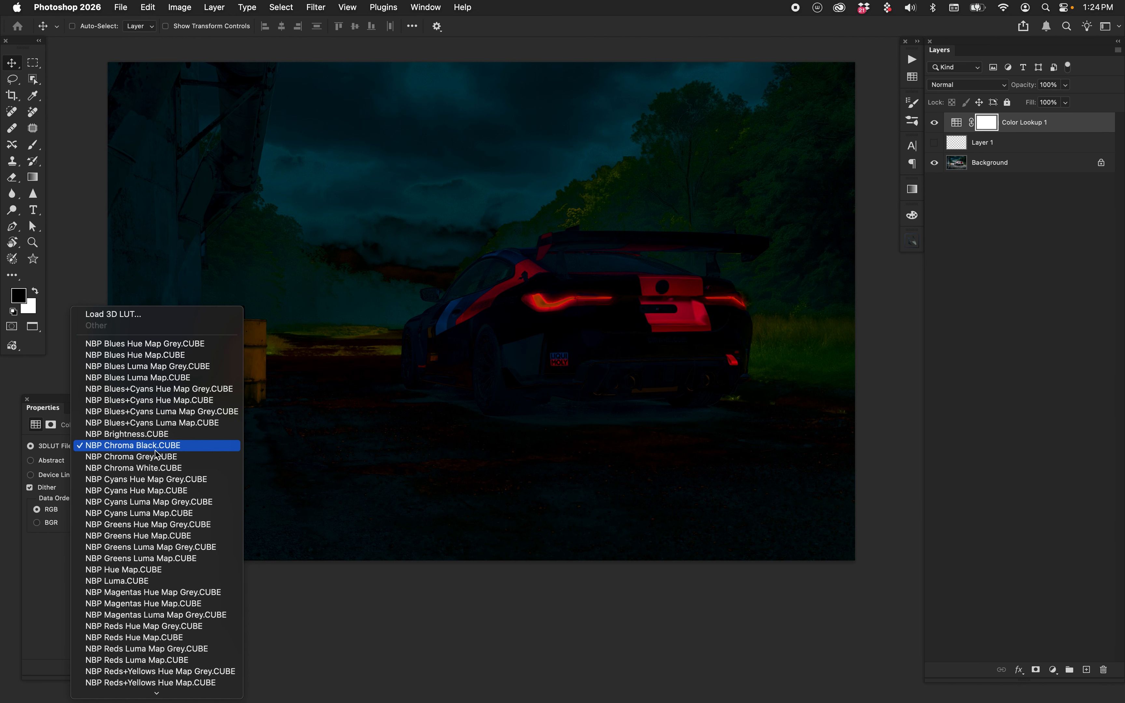
pyautogui.click(394, 618)
pyautogui.press('Down')
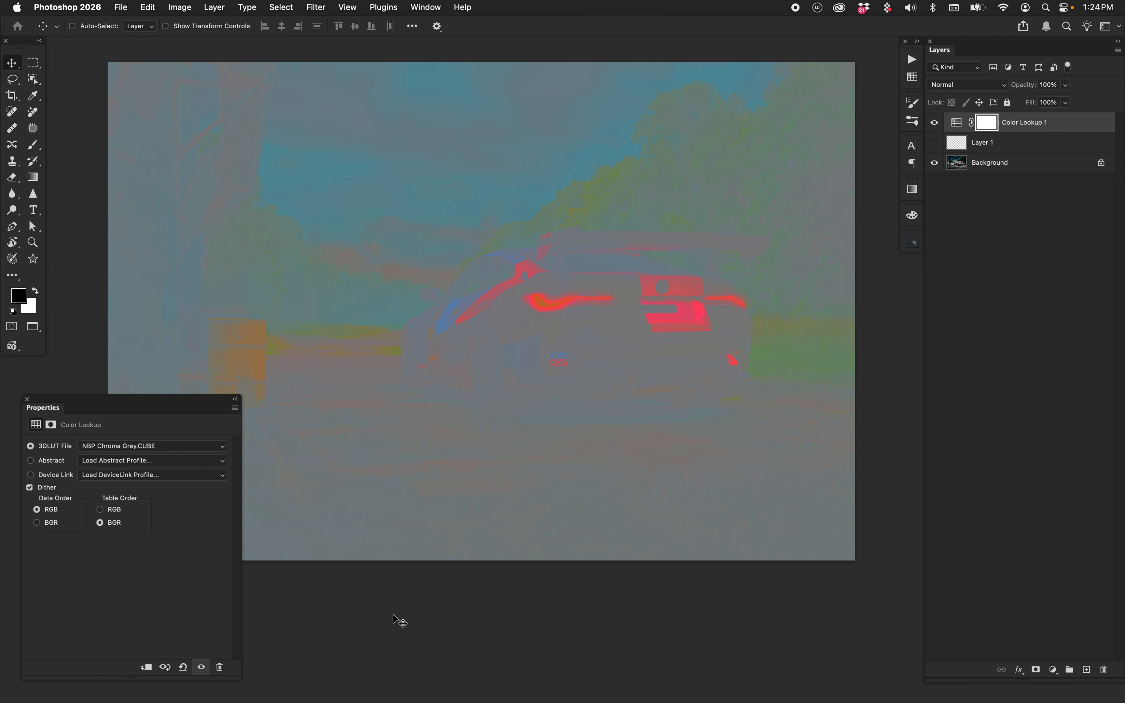
pyautogui.click(191, 446)
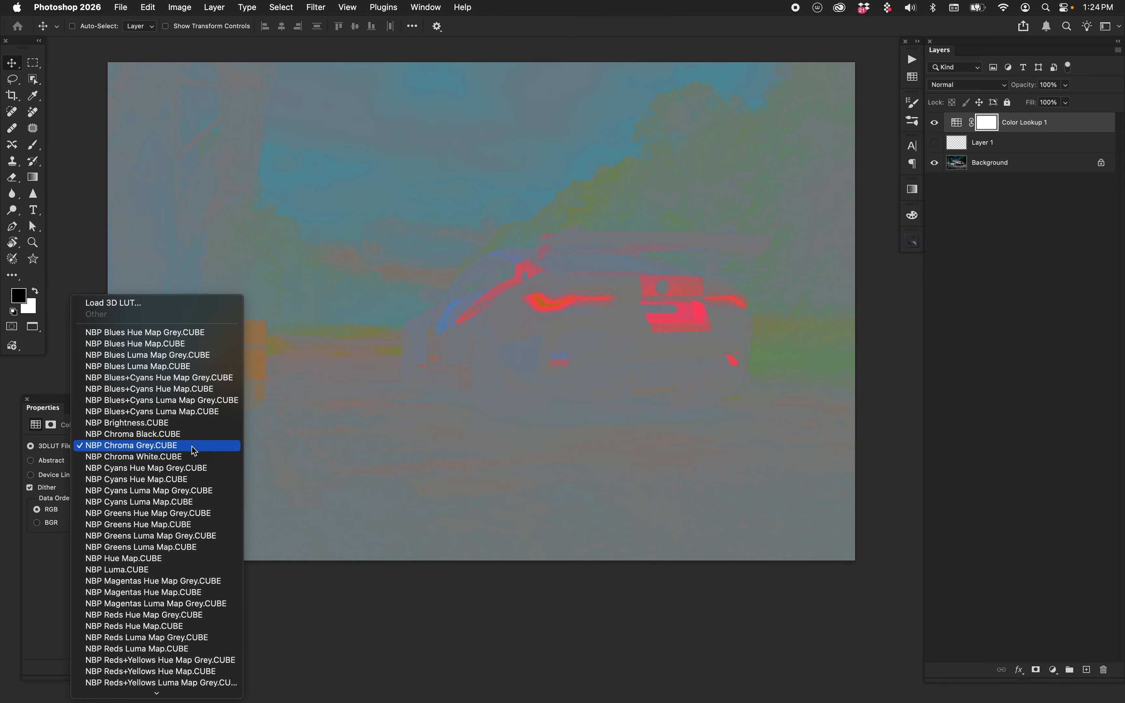
pyautogui.click(191, 457)
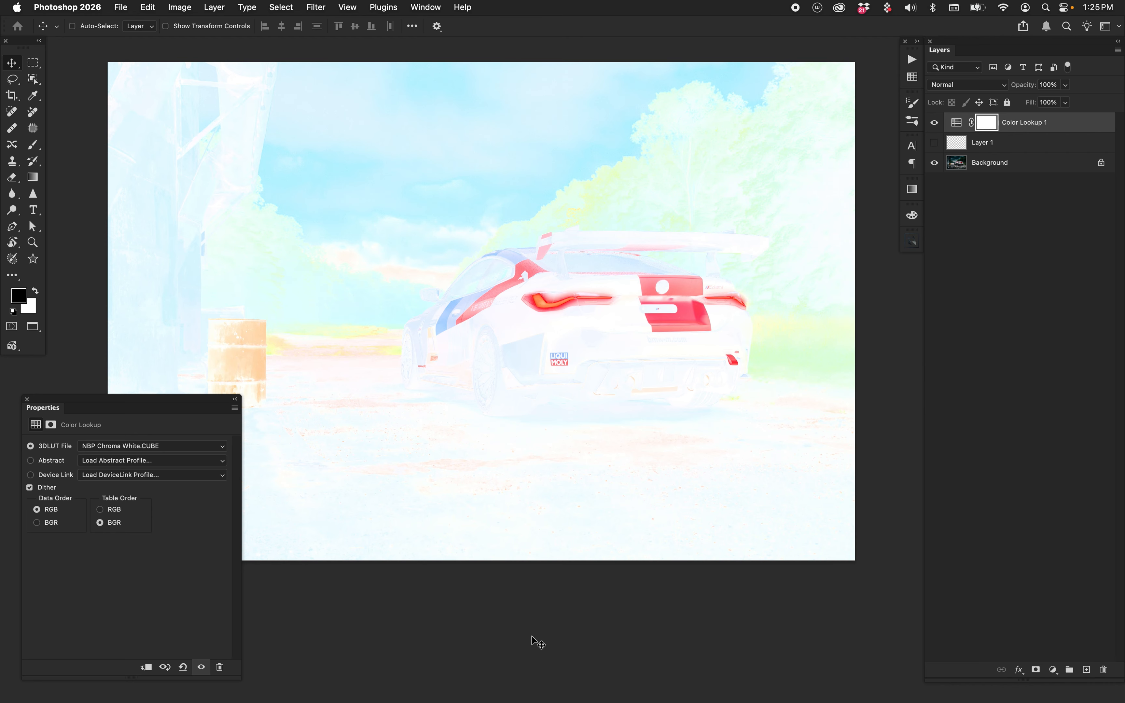
# Step: Preview NBP Luma.CUBE and NBP Blues Luma Map Grey.CUBE in turn on the Color Lookup layer
pyautogui.click(195, 447)
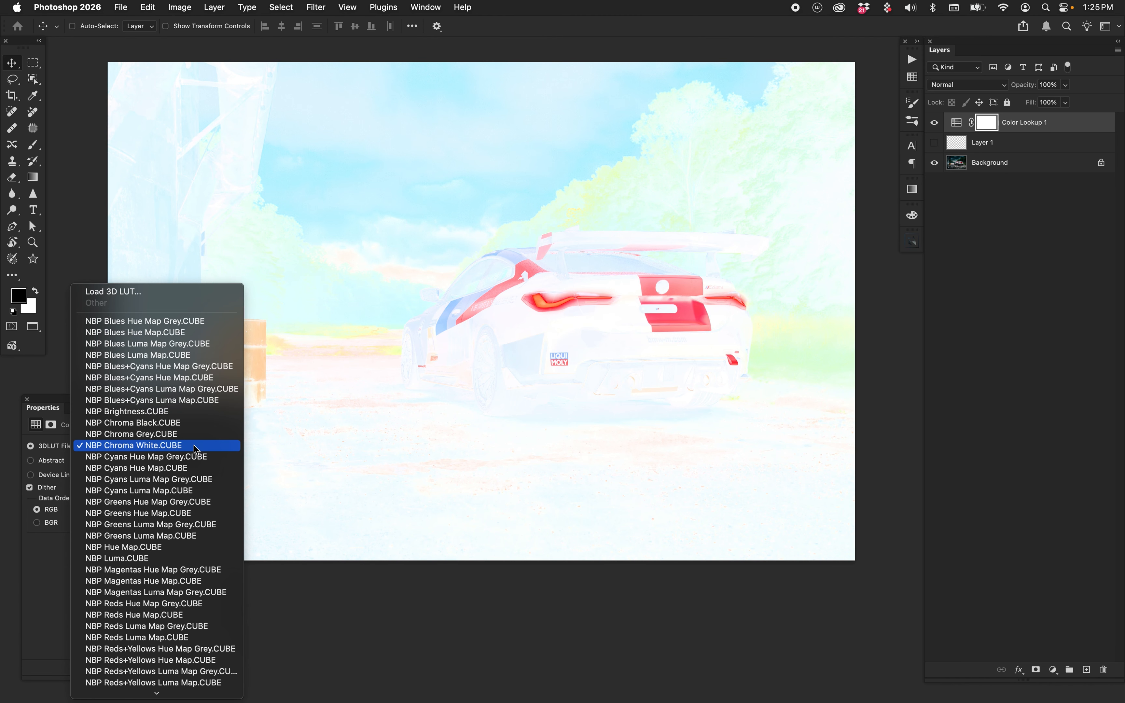
pyautogui.click(222, 561)
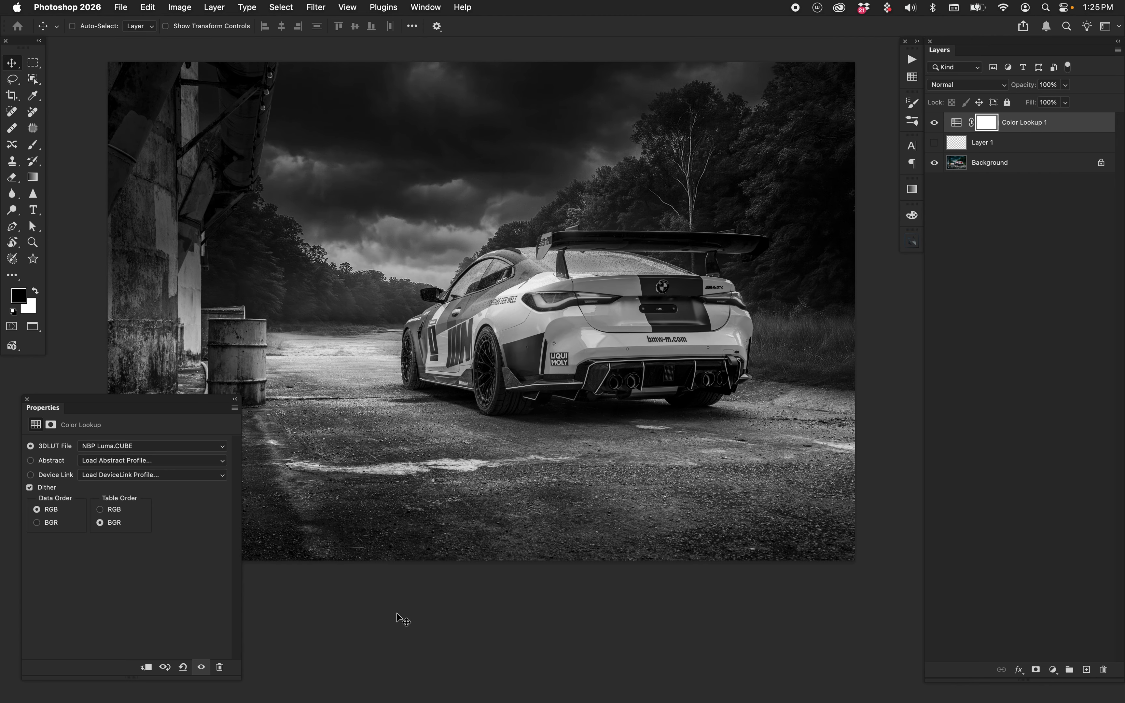
pyautogui.click(201, 449)
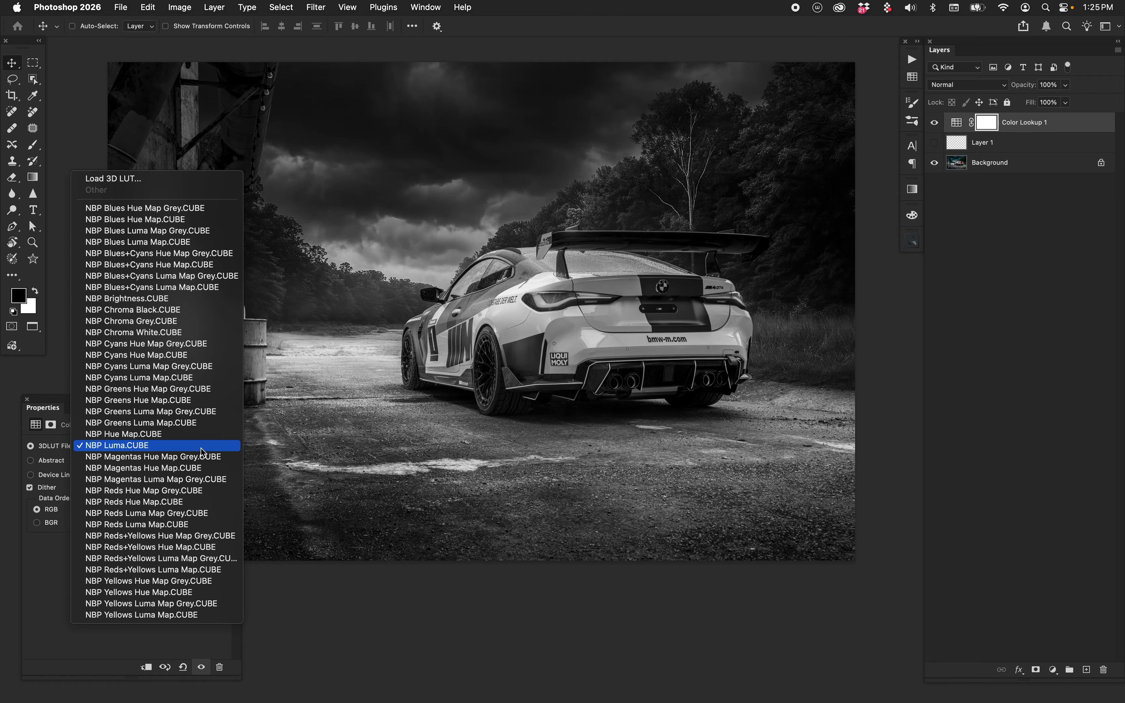
pyautogui.click(167, 236)
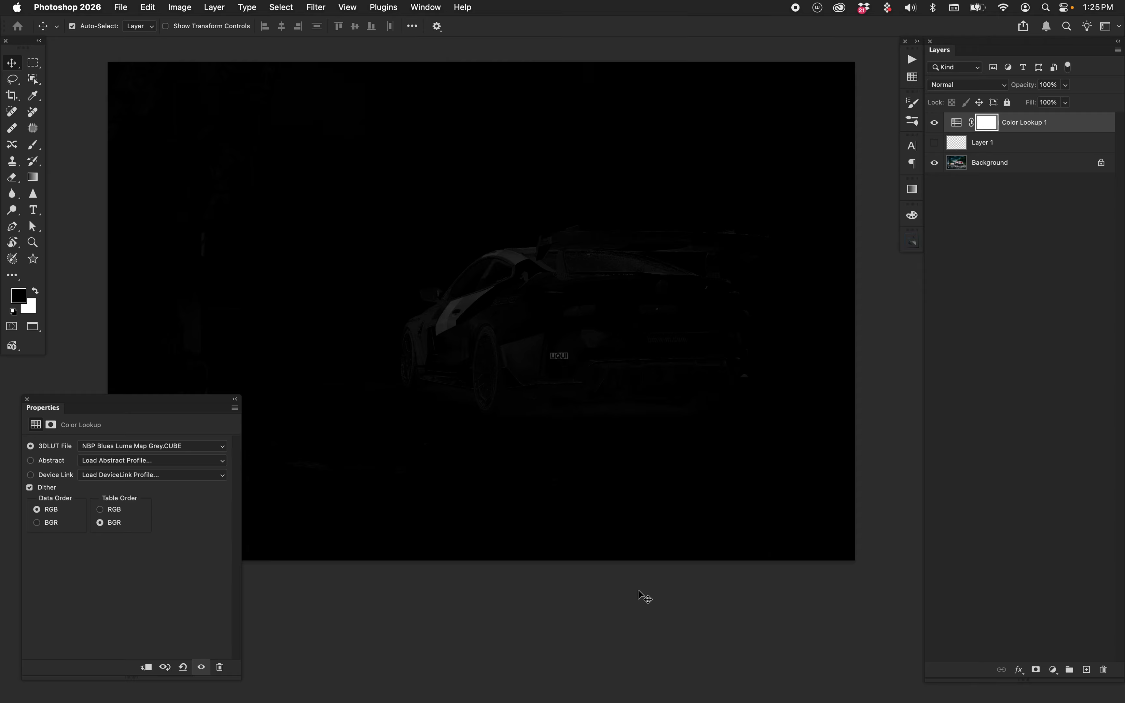
# Step: Compare the blues luma map with the original car photo by hiding and reshowing the Color Lookup layer
pyautogui.press('super+0')
pyautogui.moveTo(498, 362); pyautogui.dragTo(511, 349)
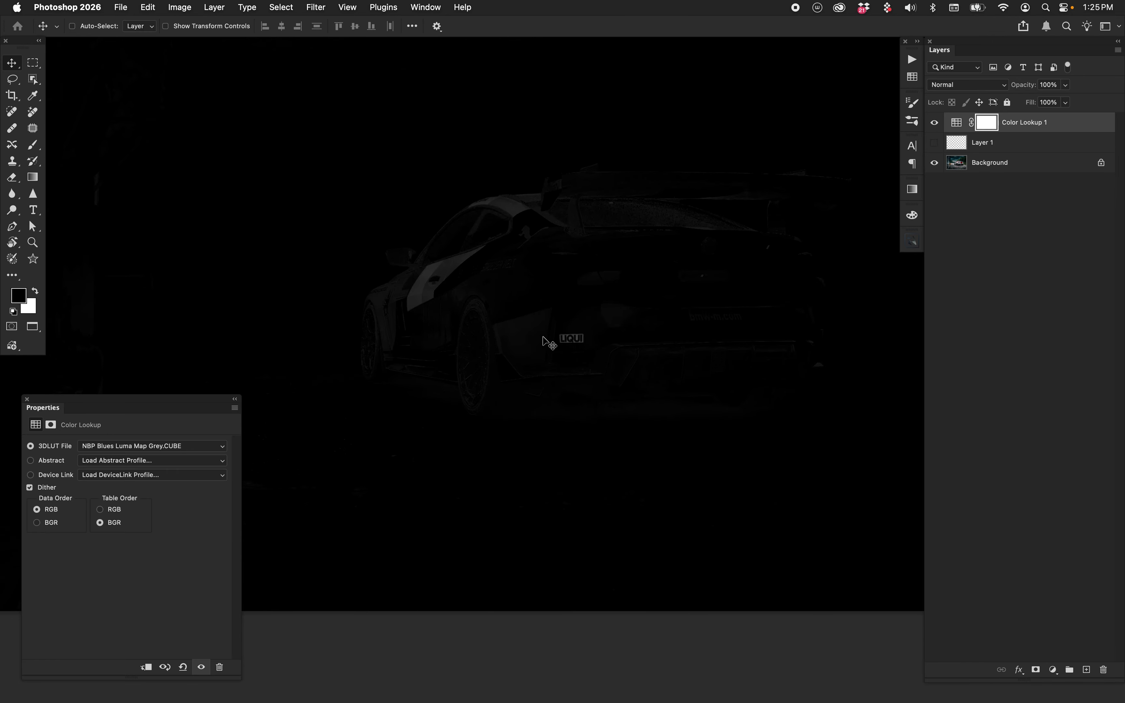
pyautogui.click(934, 123)
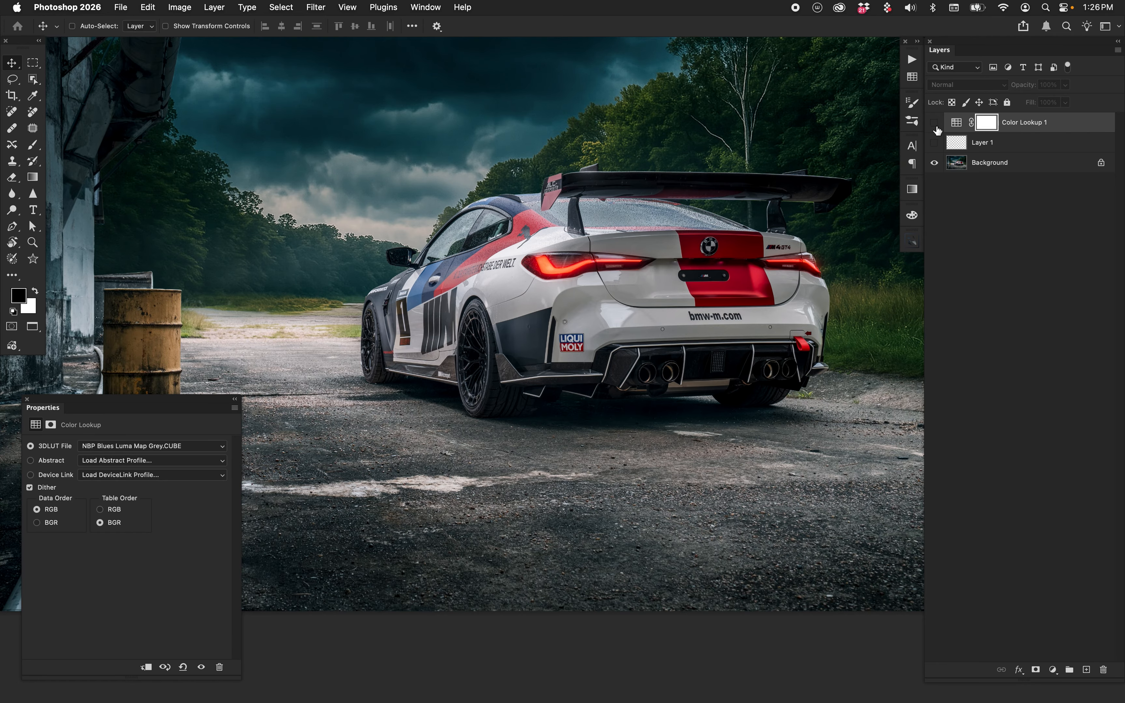
pyautogui.moveTo(769, 195); pyautogui.dragTo(768, 236)
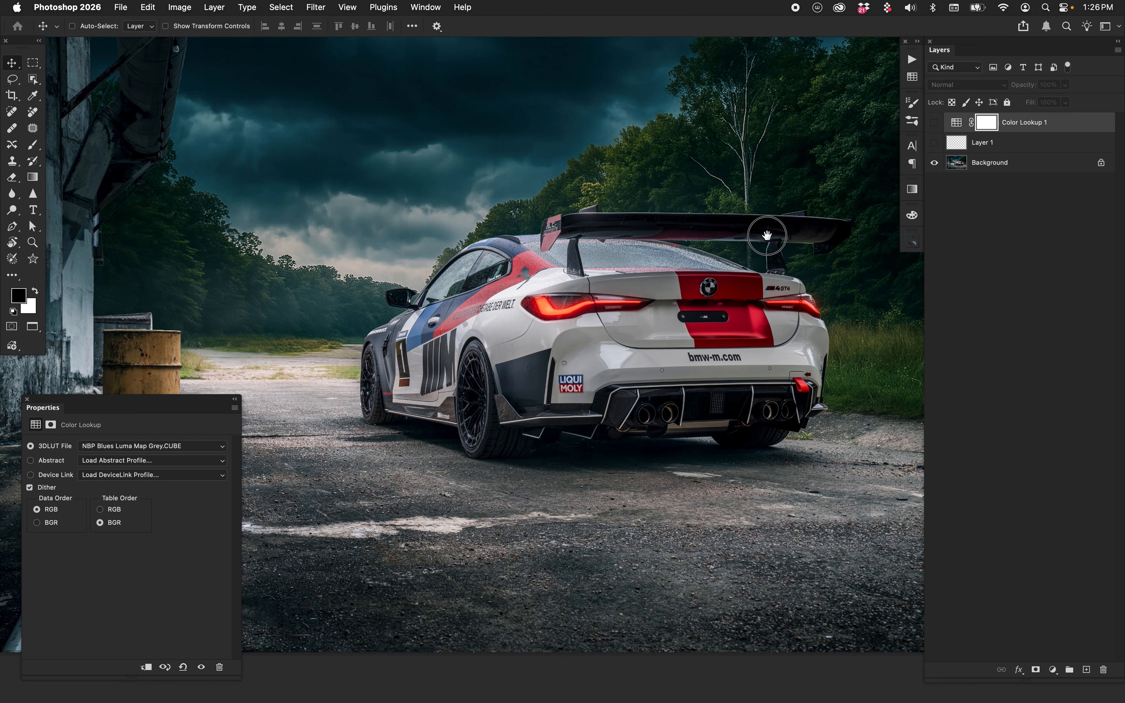
pyautogui.click(935, 123)
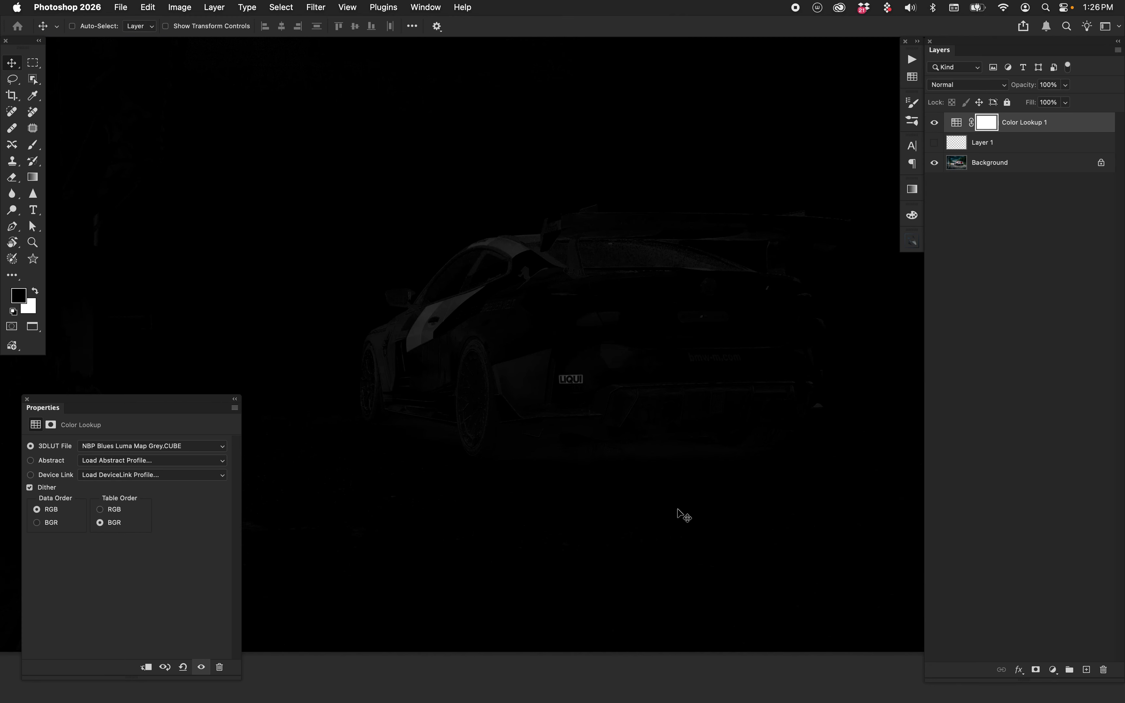
# Step: Preview NBP Blues Luma Map.CUBE on the Color Lookup layer, and return to NBP Blues Luma Map Grey.CUBE
pyautogui.click(176, 447)
pyautogui.click(176, 459)
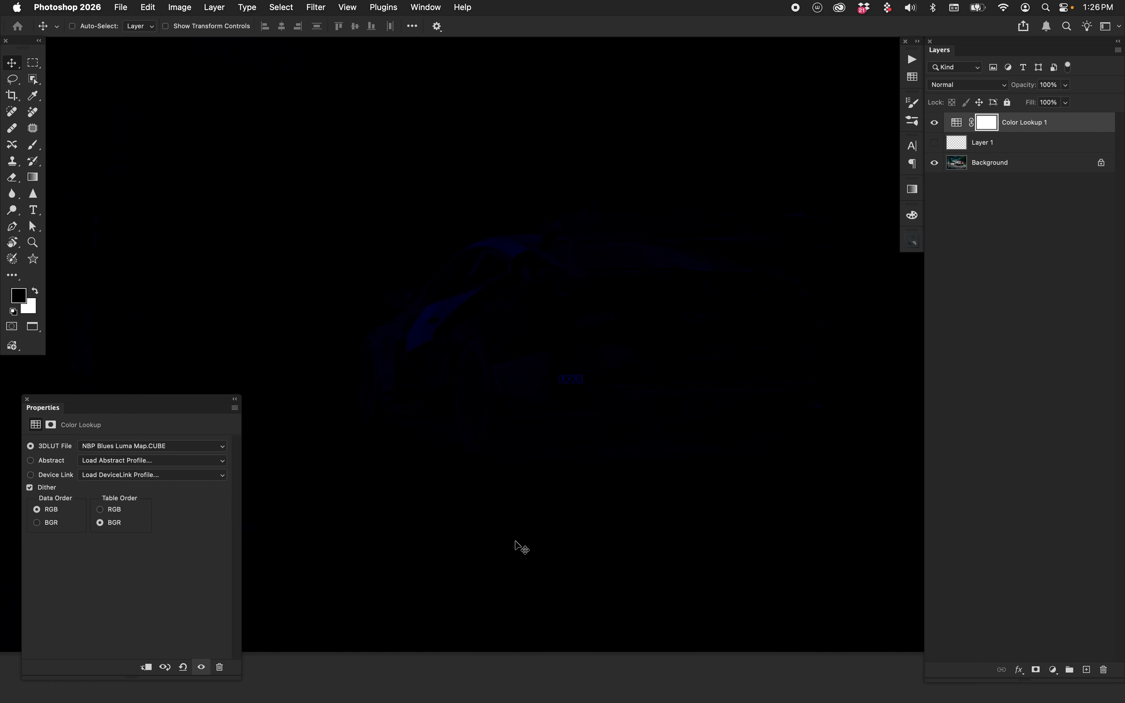
pyautogui.click(209, 448)
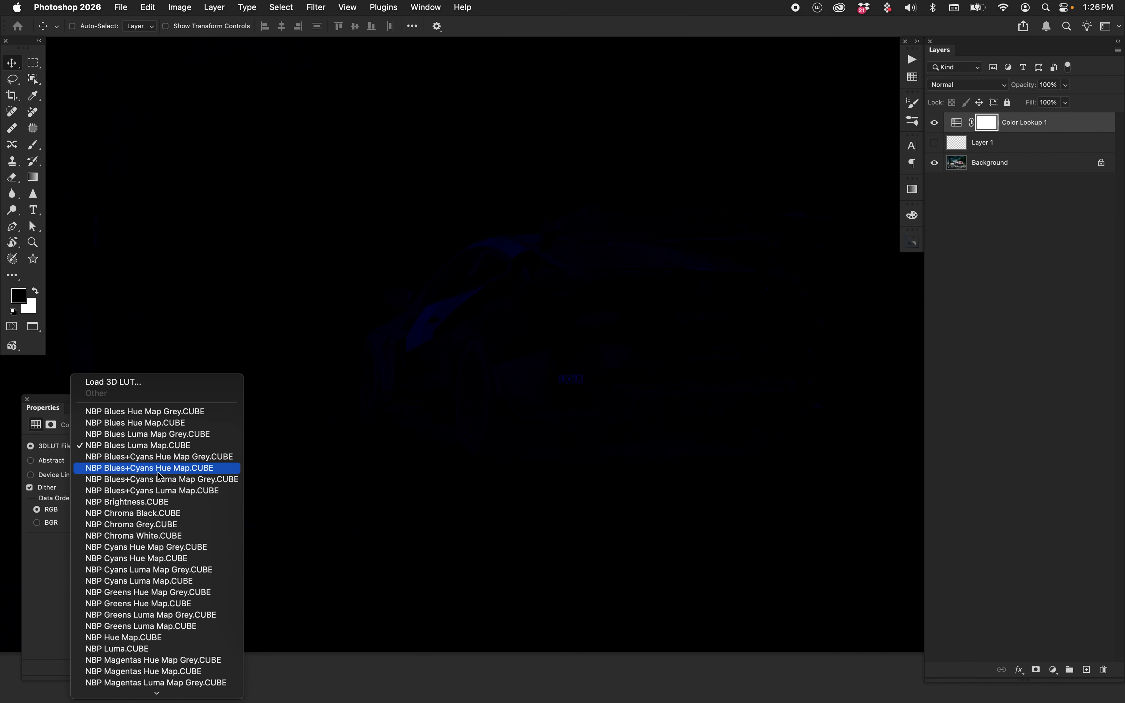
pyautogui.scroll(-5, 160, 477)
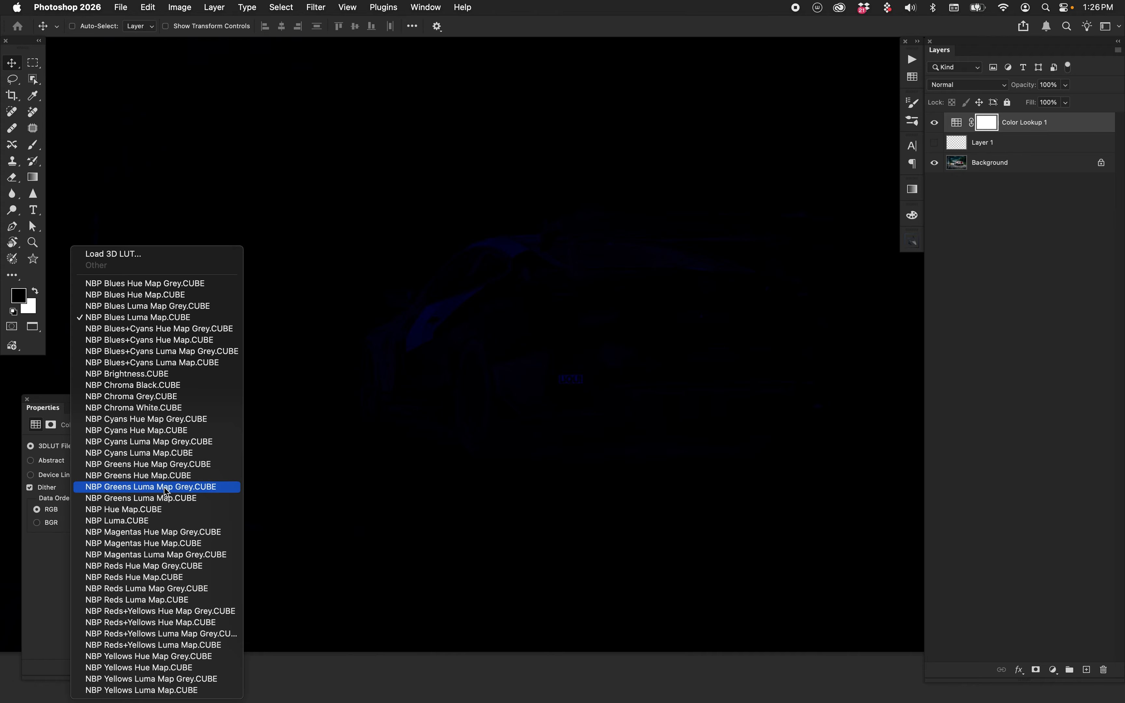
pyautogui.click(161, 307)
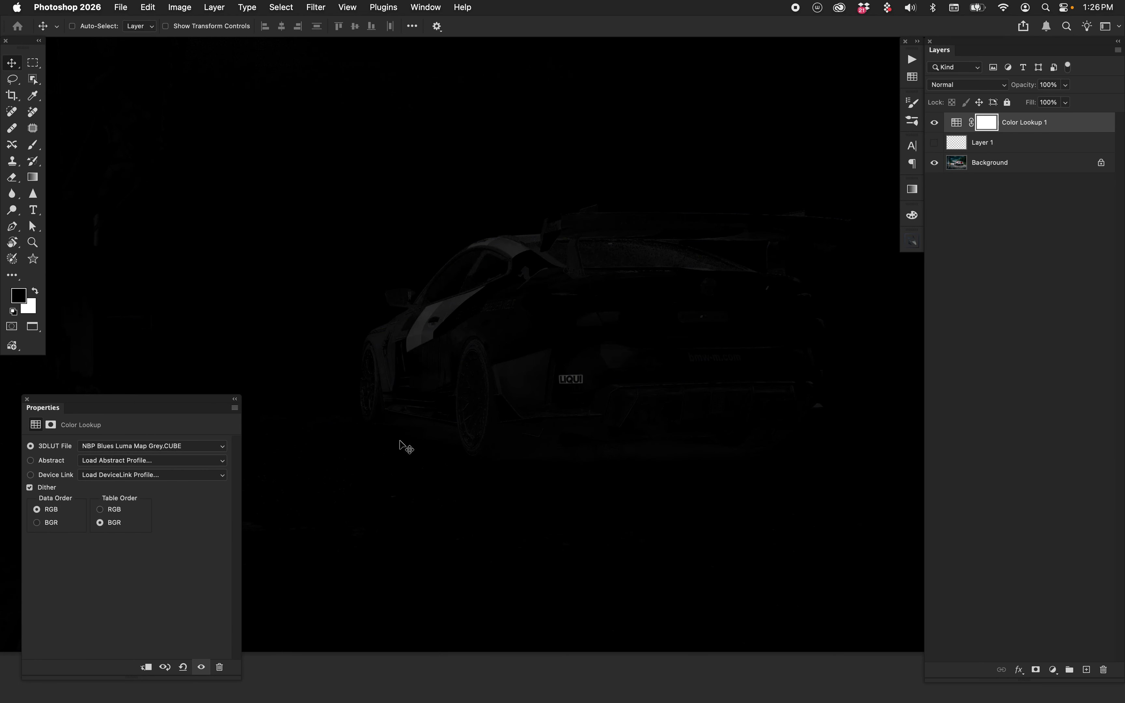
# Step: Preview NBP Blues Hue Map Grey.CUBE and NBP Blues Hue Map.CUBE in turn on the Color Lookup layer
pyautogui.click(188, 448)
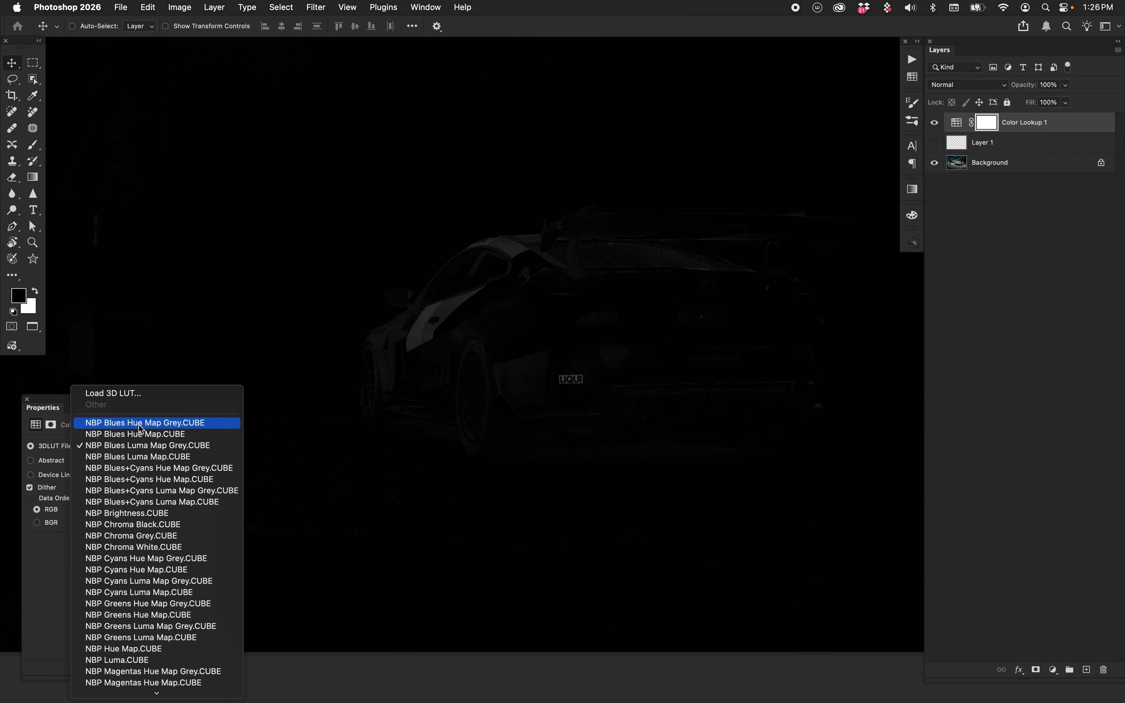
pyautogui.click(177, 424)
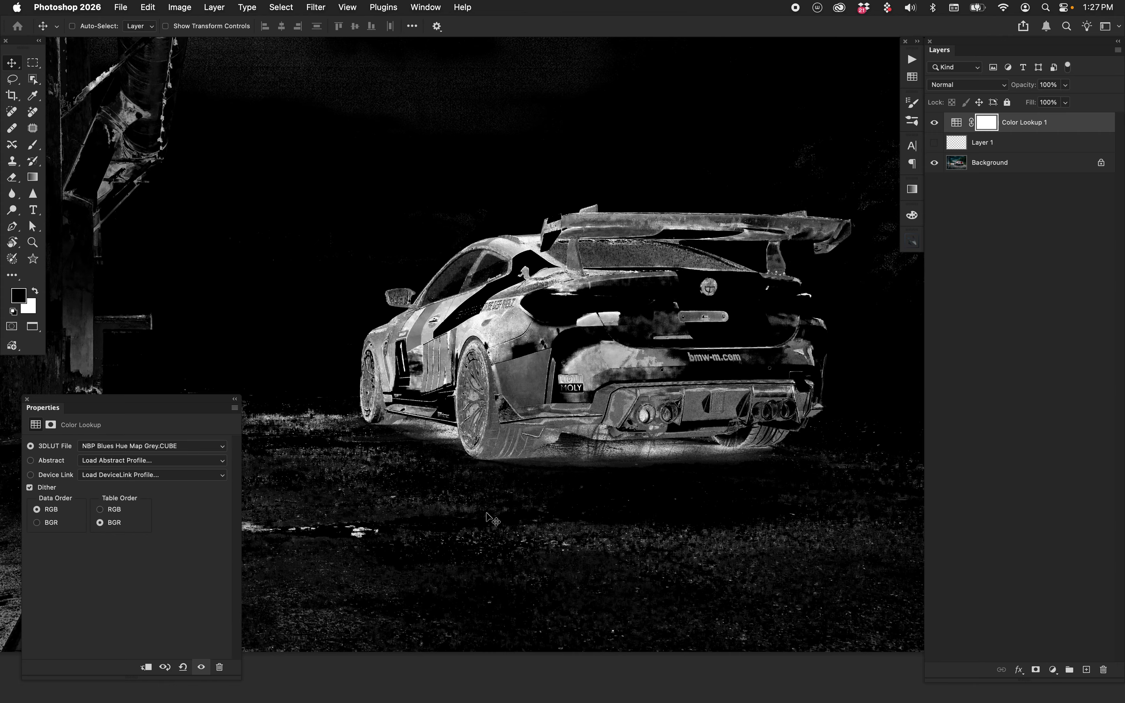
pyautogui.click(121, 448)
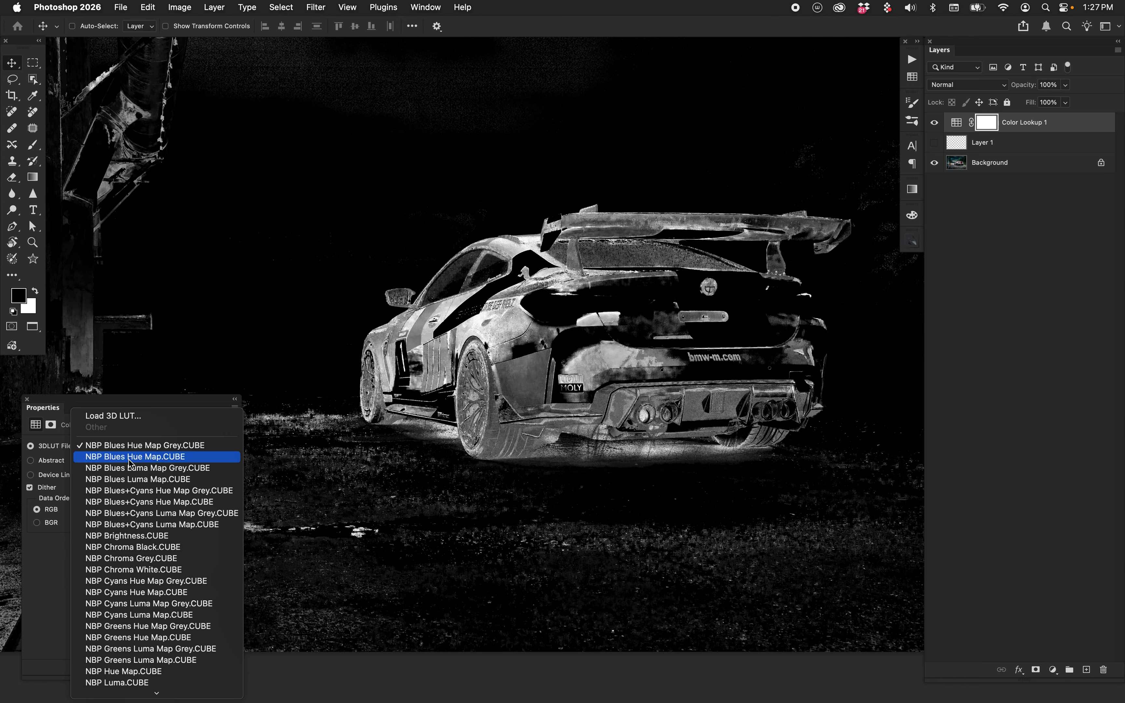
pyautogui.click(439, 545)
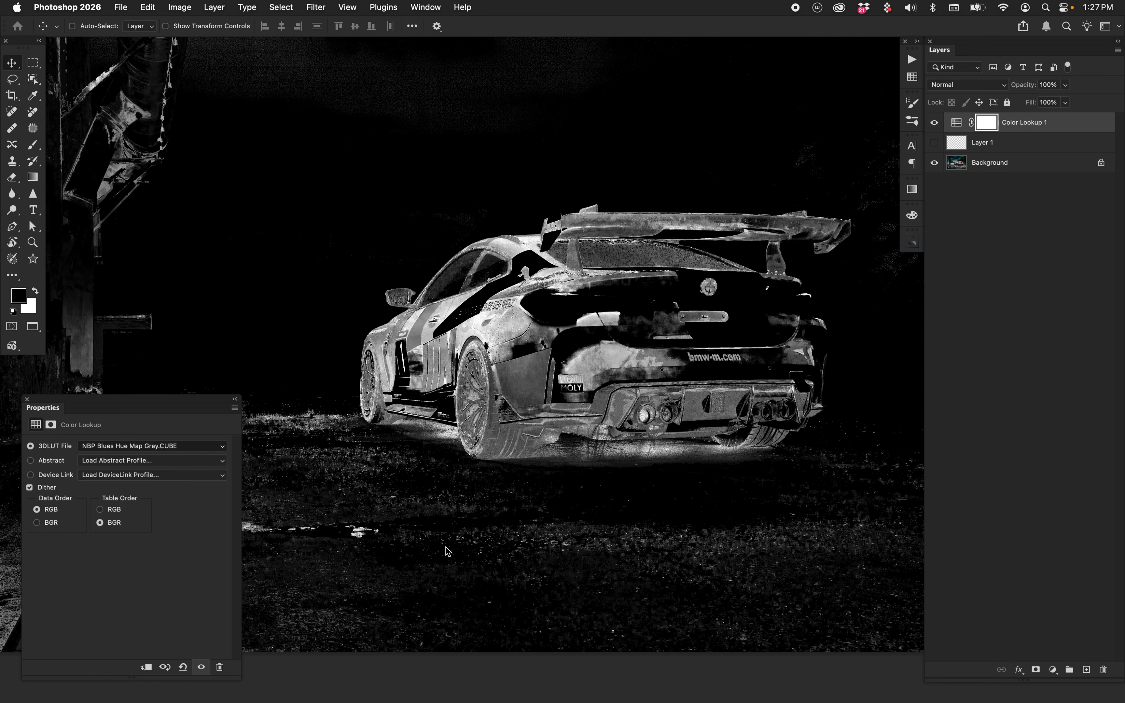
pyautogui.press('Down')
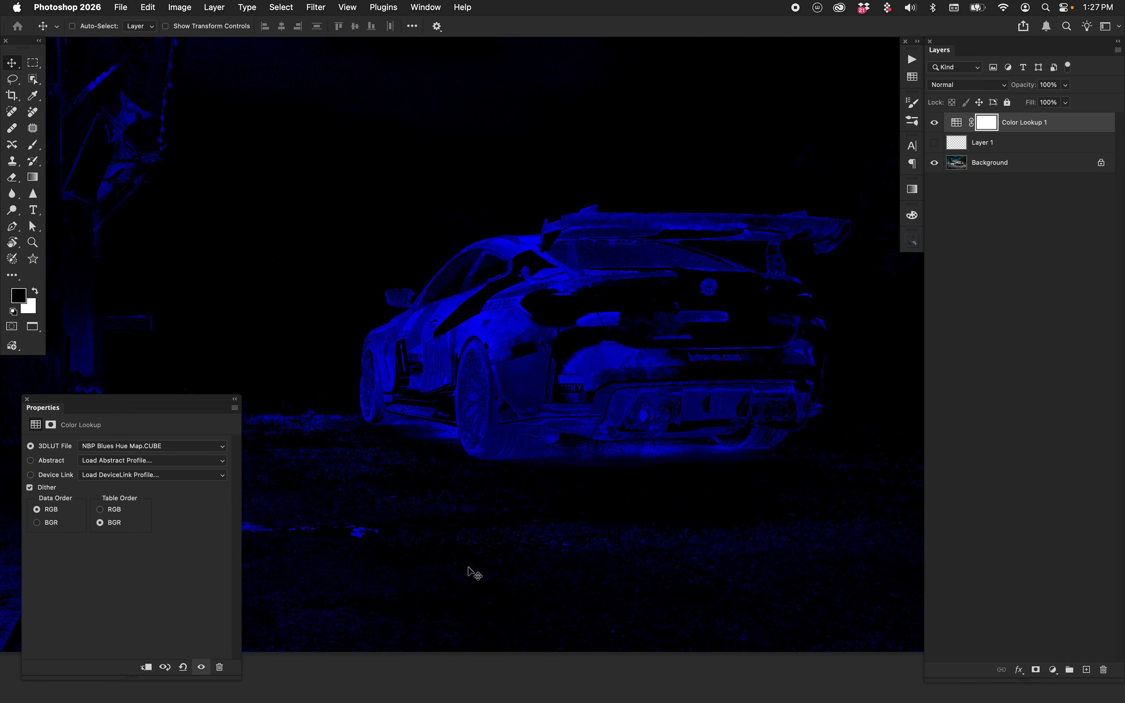
# Step: Preview NBP Blues+Cyans Luma Map Grey.CUBE and its colored version, NBP Blues+Cyans Luma Map.CUBE, on the Color Lookup layer
pyautogui.click(186, 446)
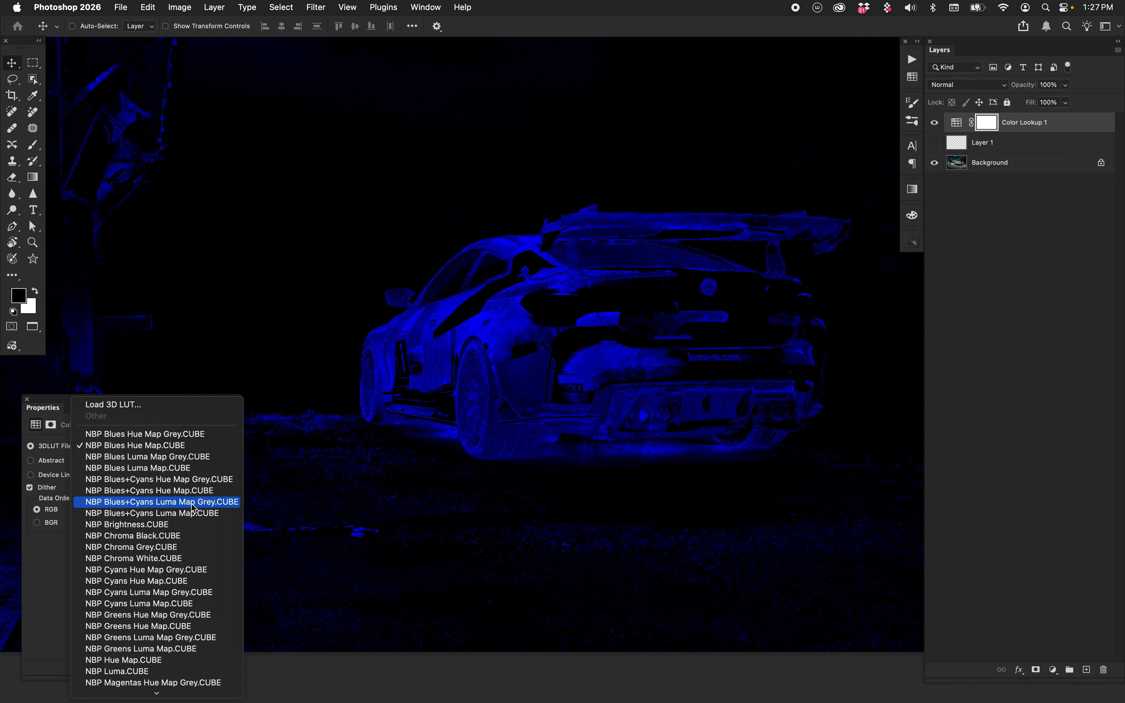
pyautogui.click(396, 528)
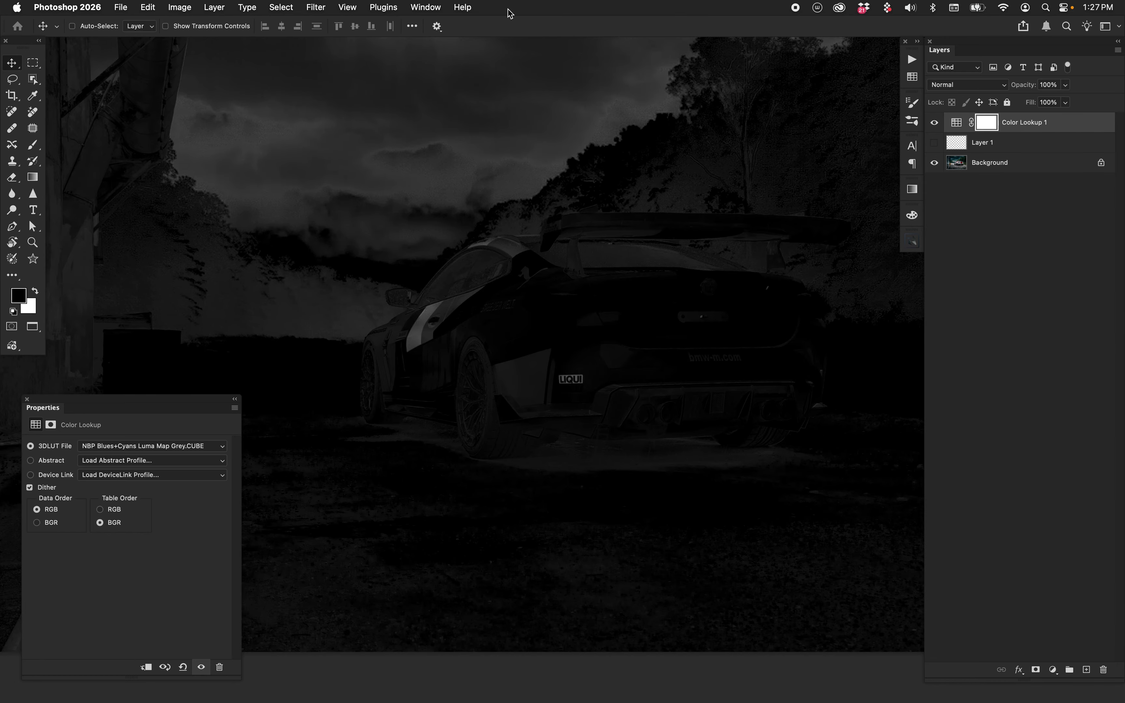
pyautogui.click(192, 447)
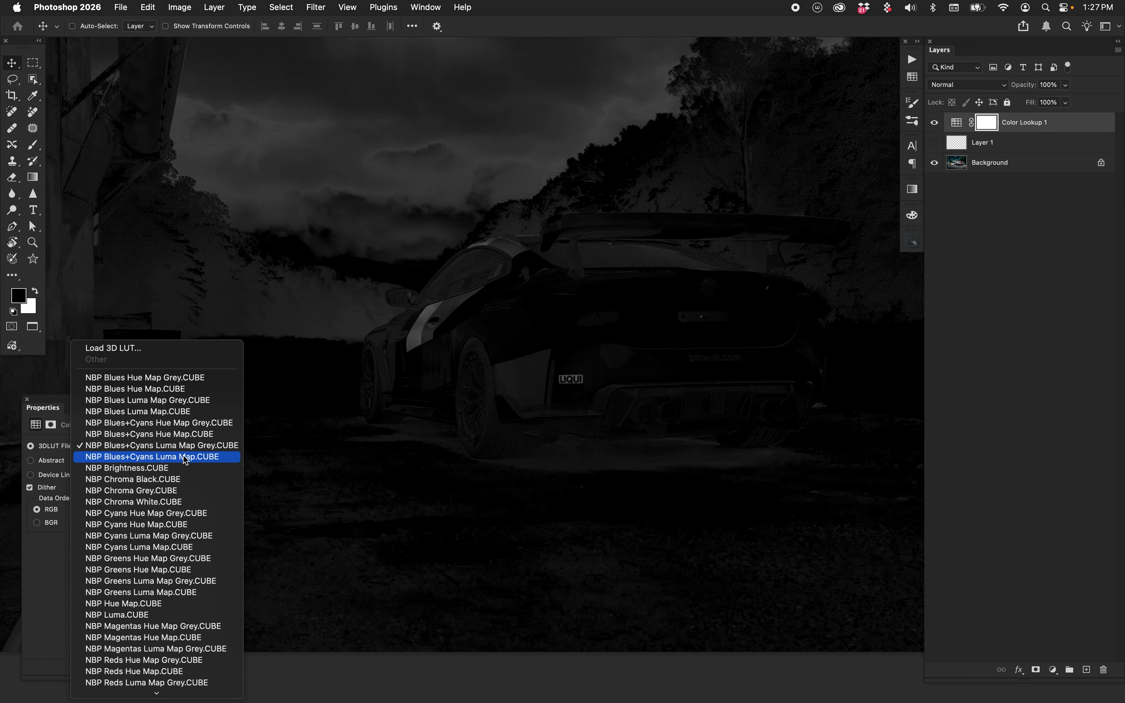
pyautogui.click(450, 520)
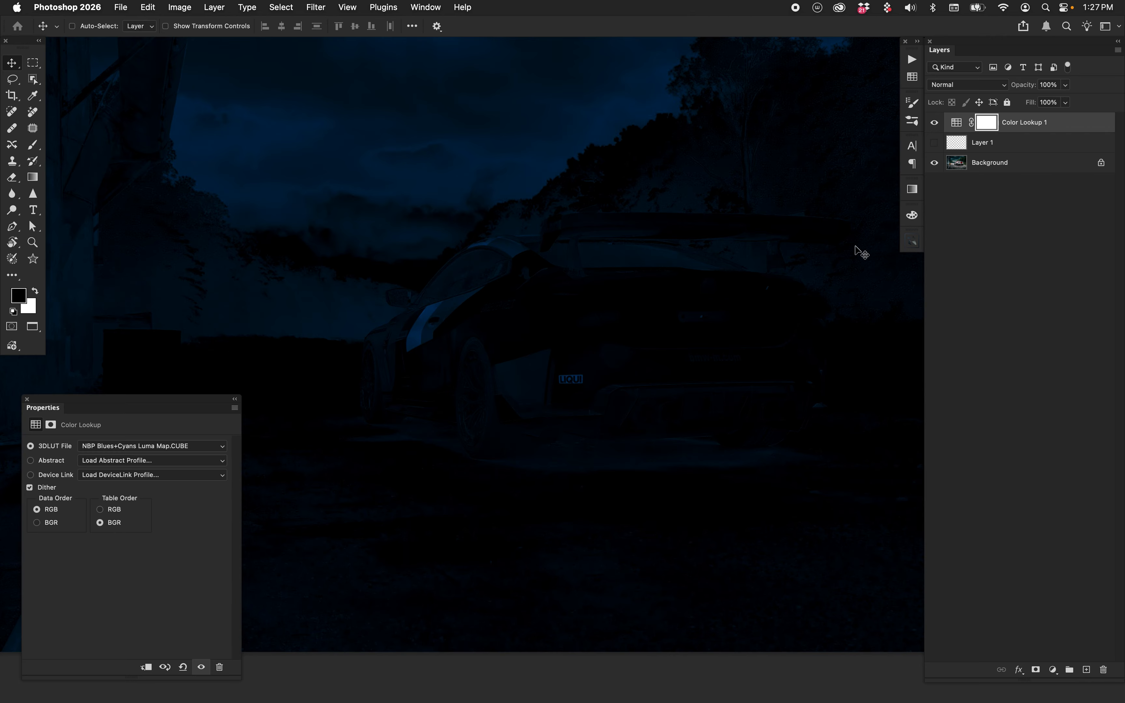
# Step: Load NBP Blues+Cyans Hue Map.CUBE and compare it with the original photo by toggling the Color Lookup layer's visibility
pyautogui.click(185, 446)
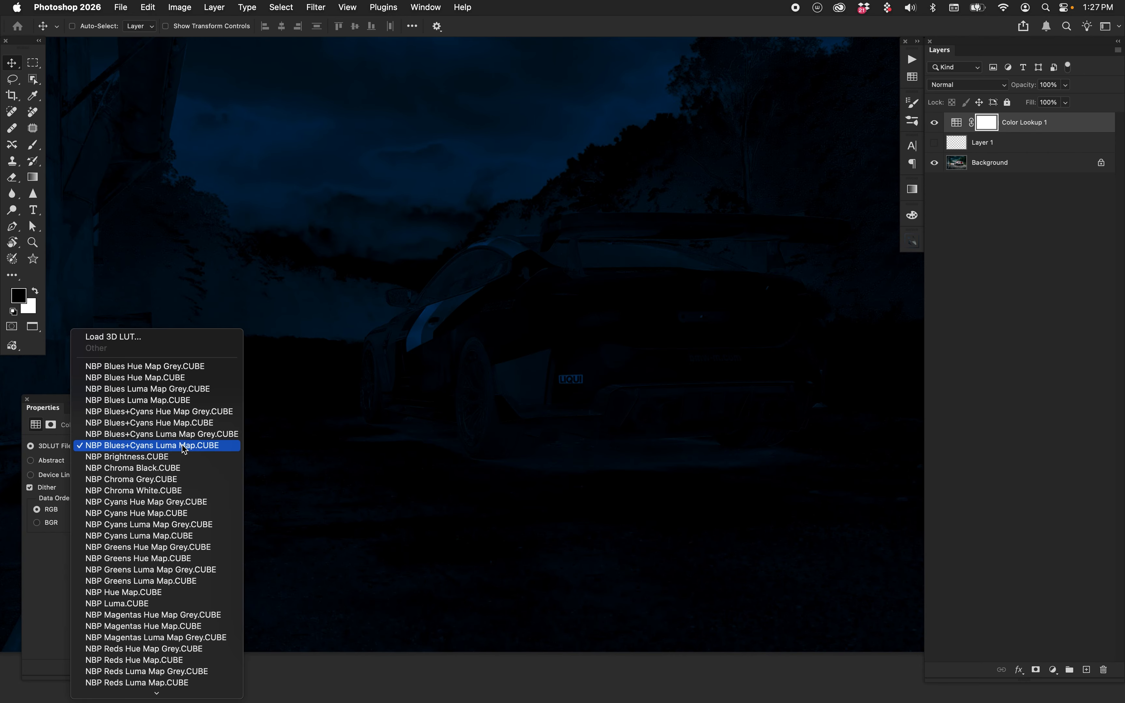
pyautogui.click(526, 520)
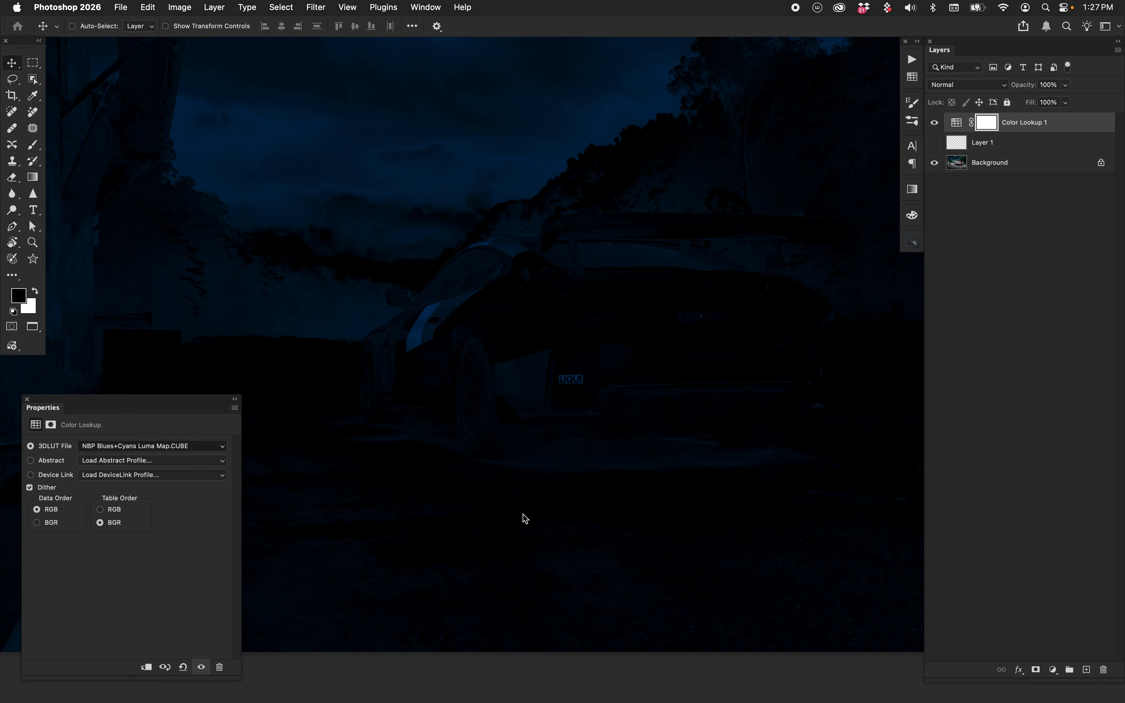
pyautogui.press('Down')
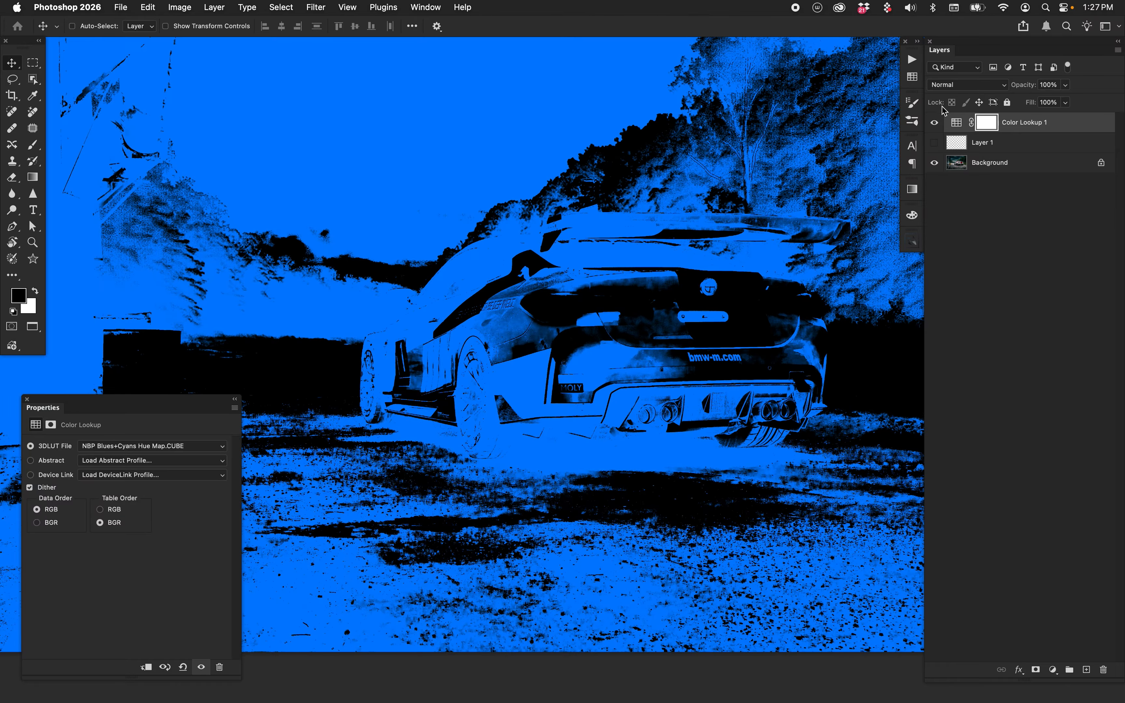
pyautogui.click(934, 122)
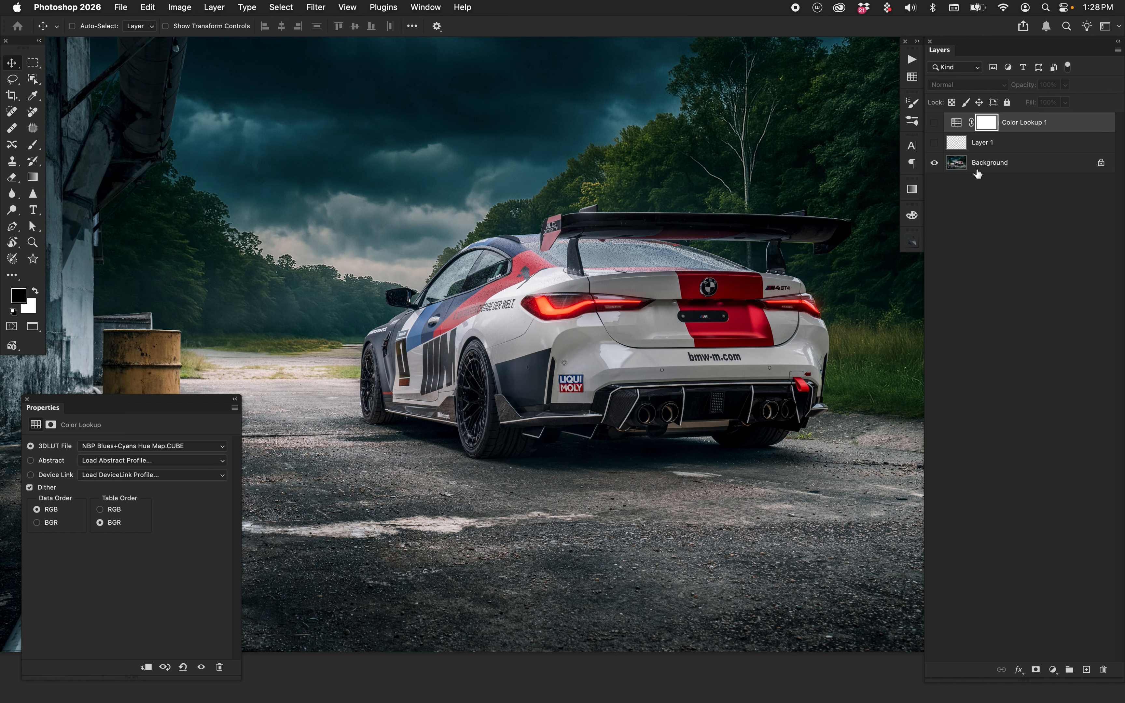
pyautogui.click(934, 122)
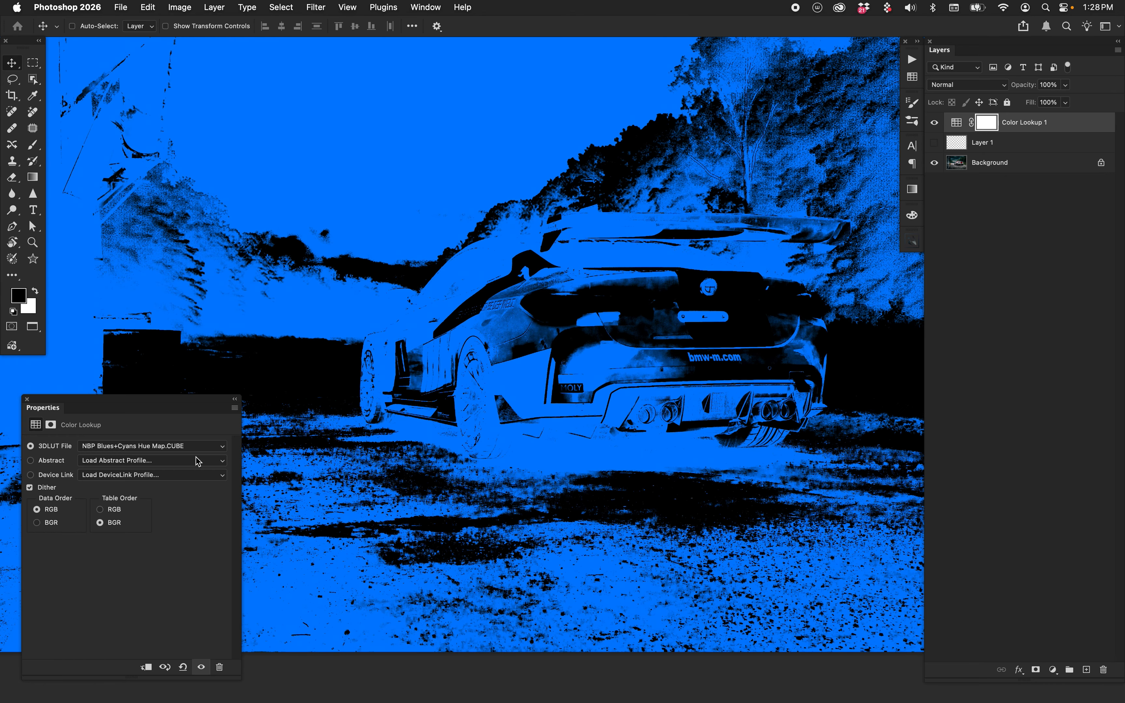
# Step: Load NBP Reds Luma Map.CUBE and compare it with the original photo by toggling the Color Lookup layer's visibility
pyautogui.click(188, 446)
pyautogui.scroll(-5, 168, 609)
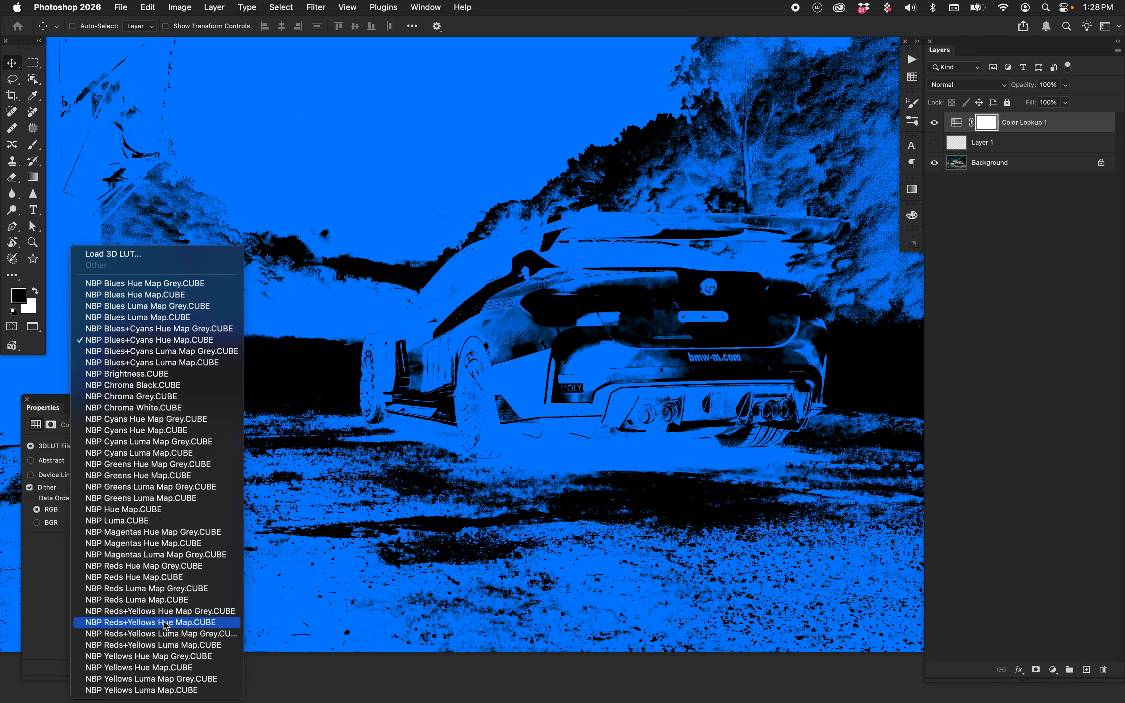
pyautogui.click(257, 569)
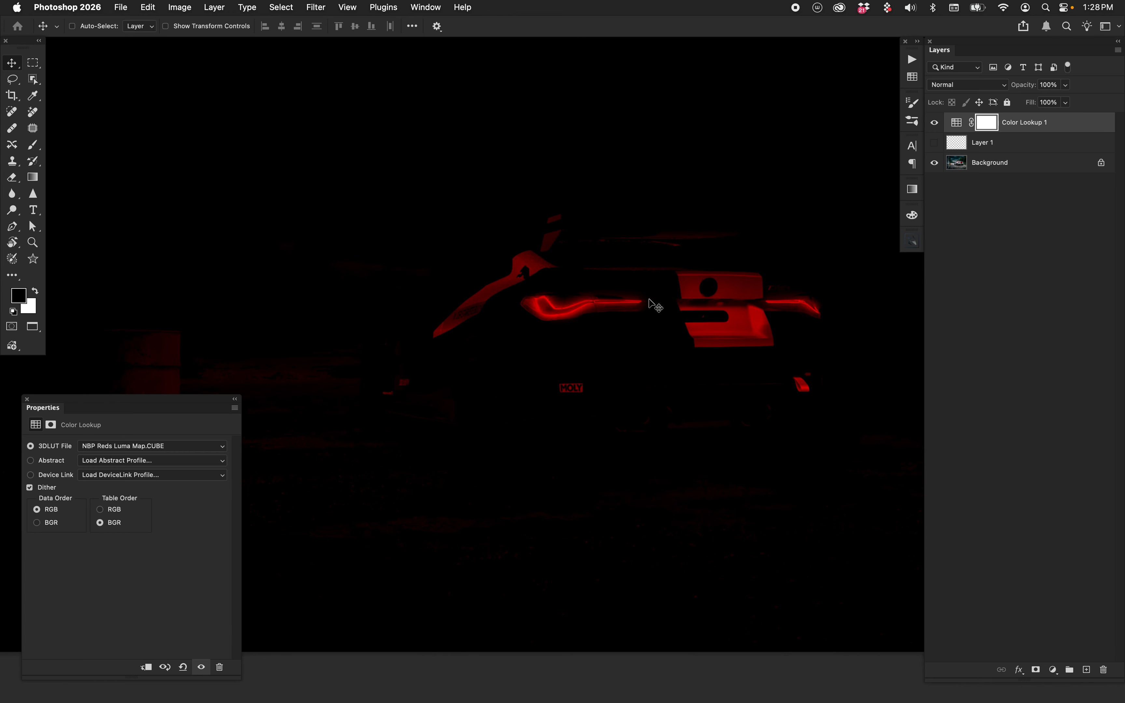
pyautogui.click(935, 123)
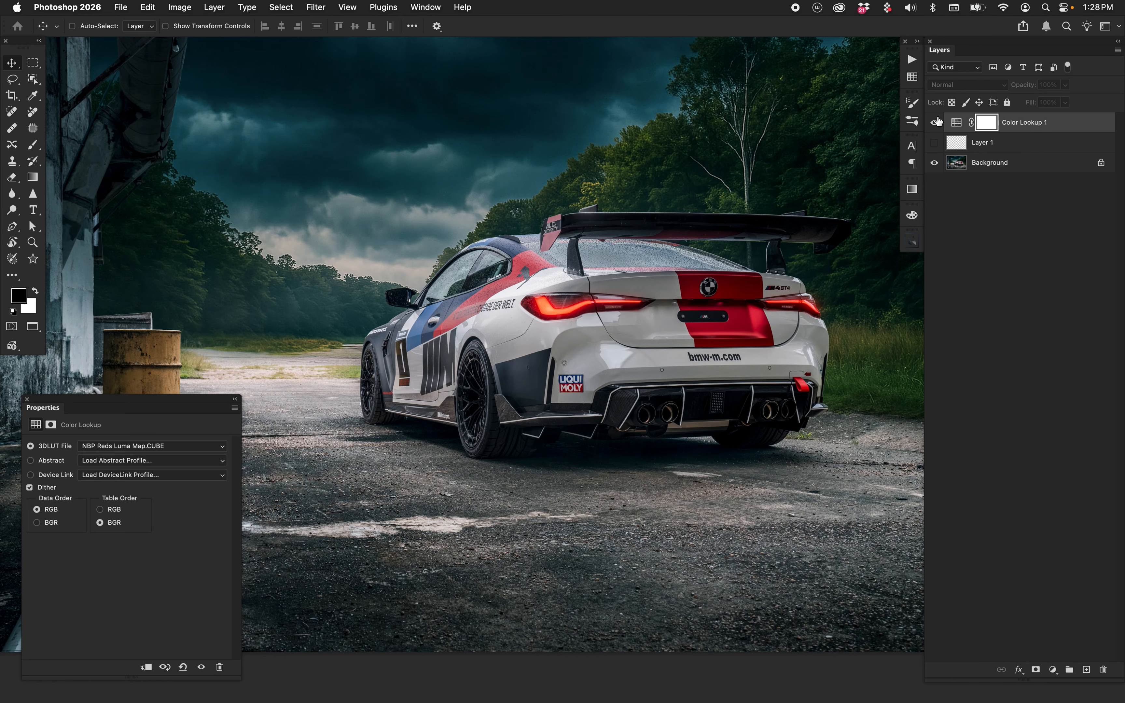
pyautogui.click(935, 123)
# Step: Load NBP Reds Luma Map Grey.CUBE, and try loading the image's luminosity as a selection before deselecting it
pyautogui.click(169, 446)
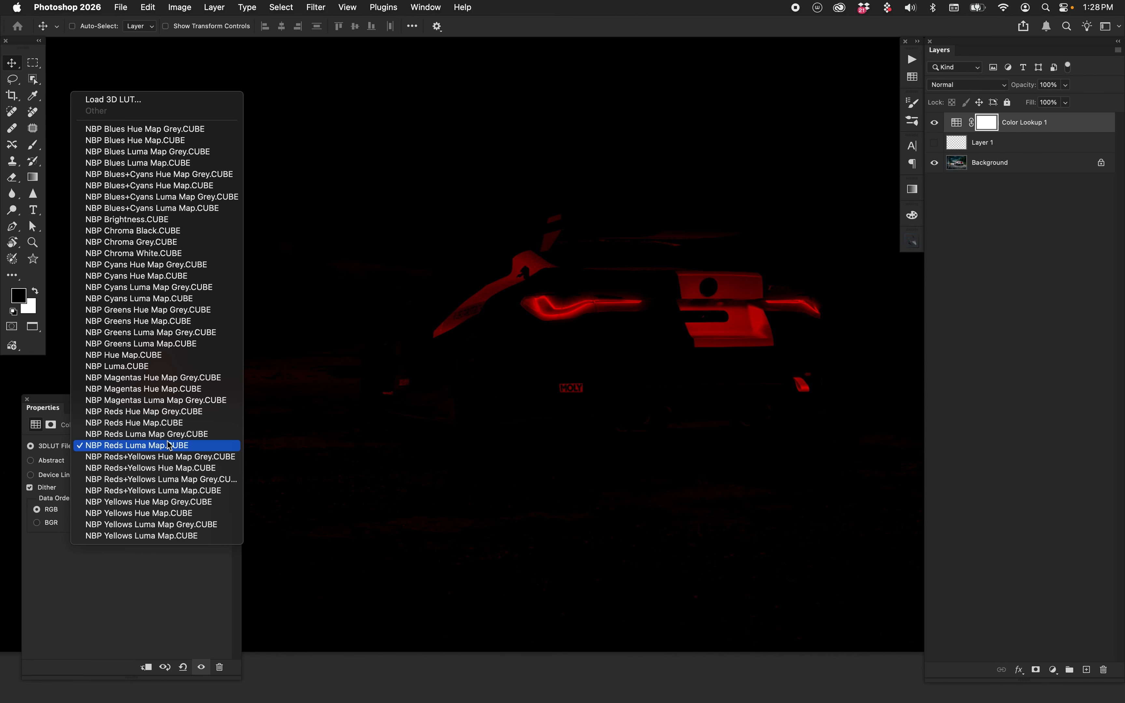
pyautogui.click(170, 435)
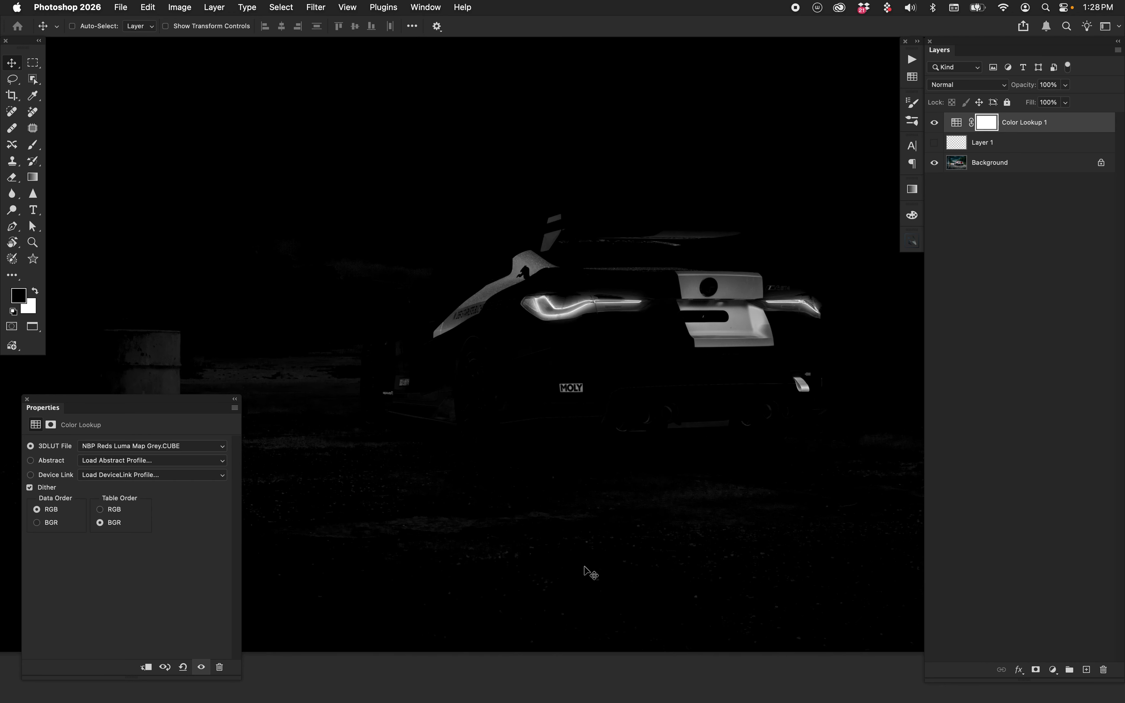
pyautogui.press('super')
pyautogui.press('super+alt+2')
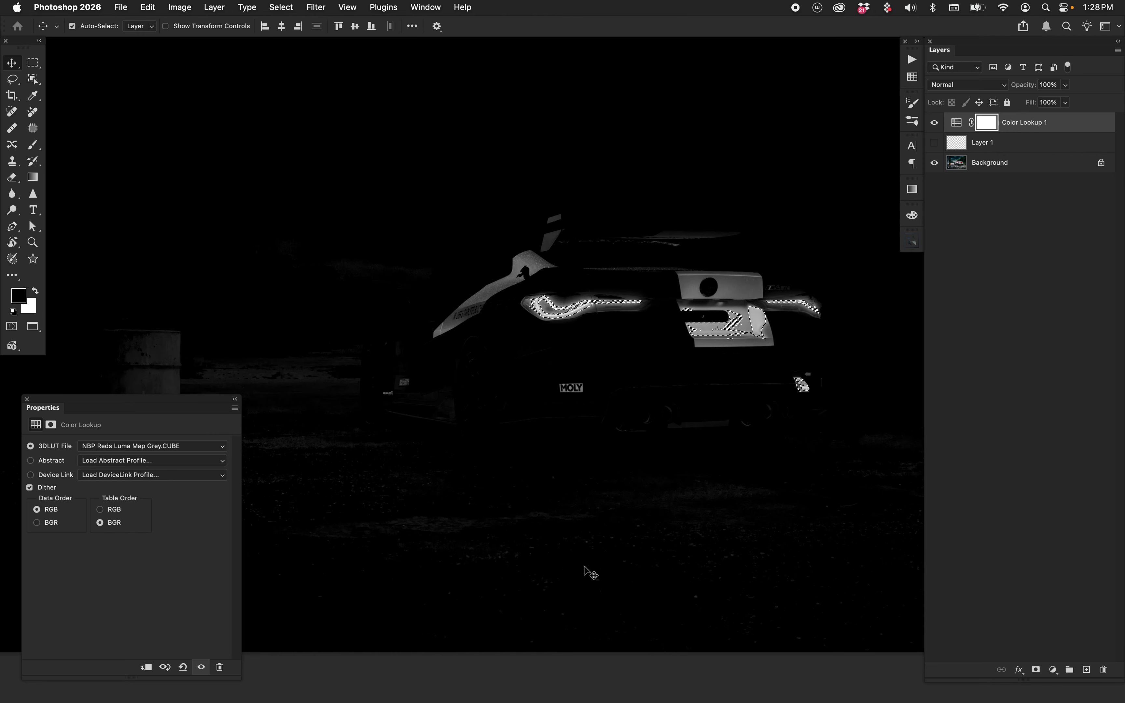
pyautogui.press('super+d')
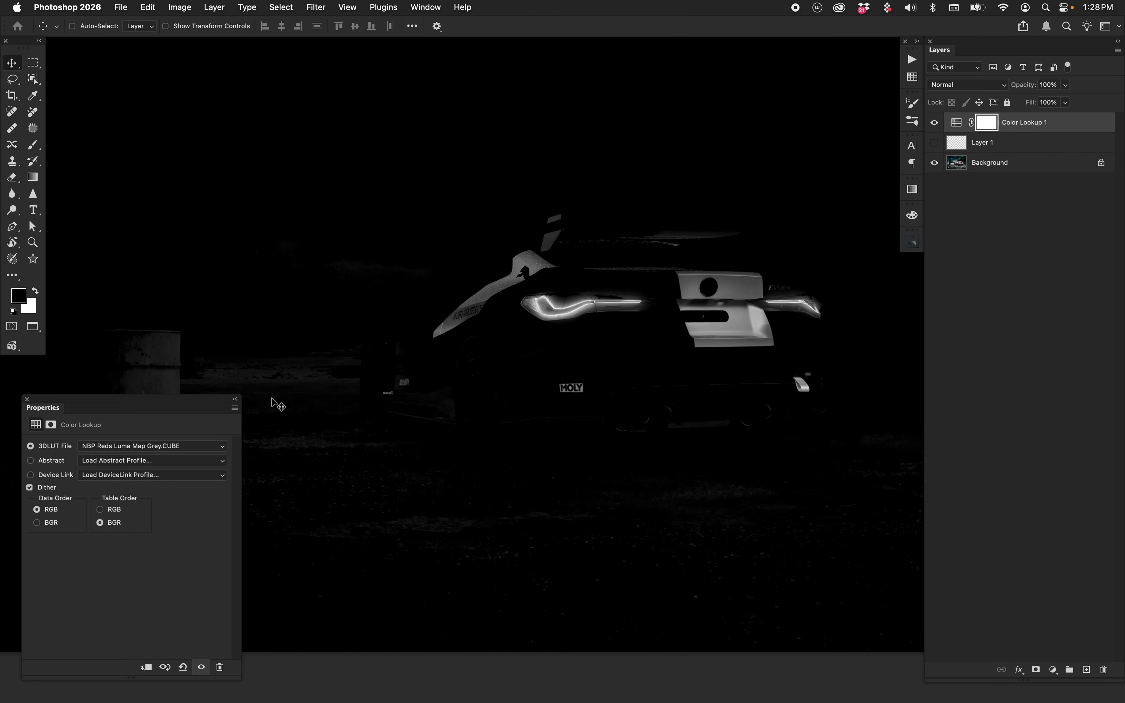
# Step: Set the Color Lookup layer's 3D LUT to NBP Reds Hue Map.CUBE
pyautogui.click(181, 447)
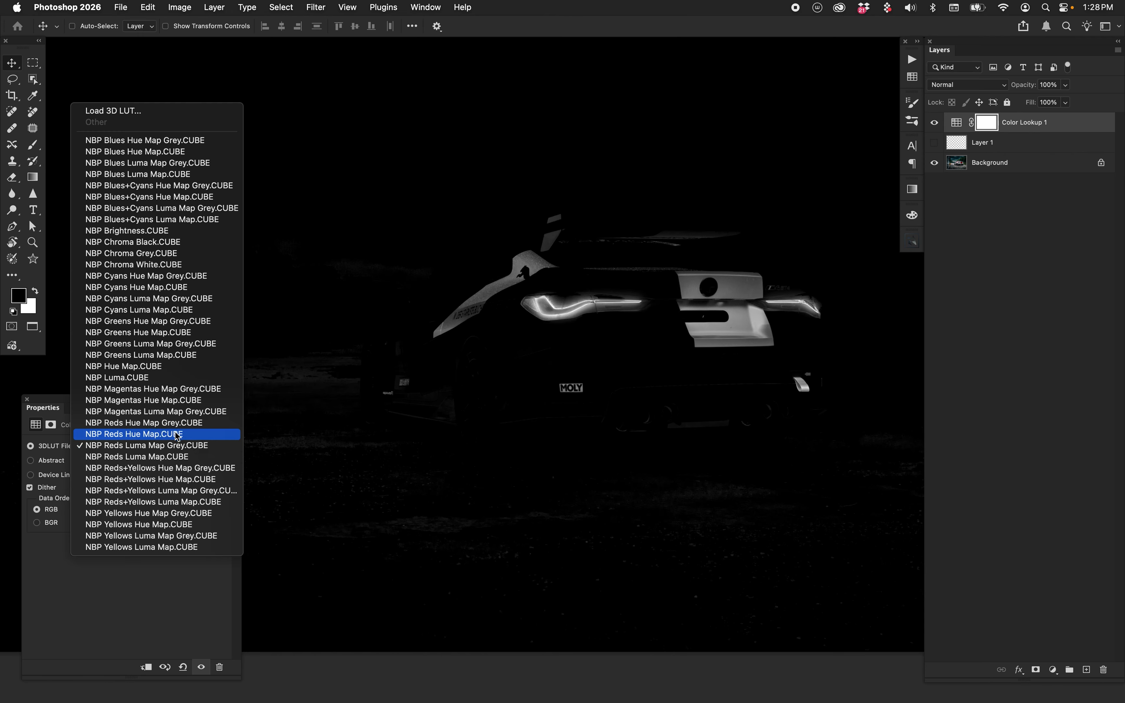
pyautogui.click(181, 445)
pyautogui.press('Up')
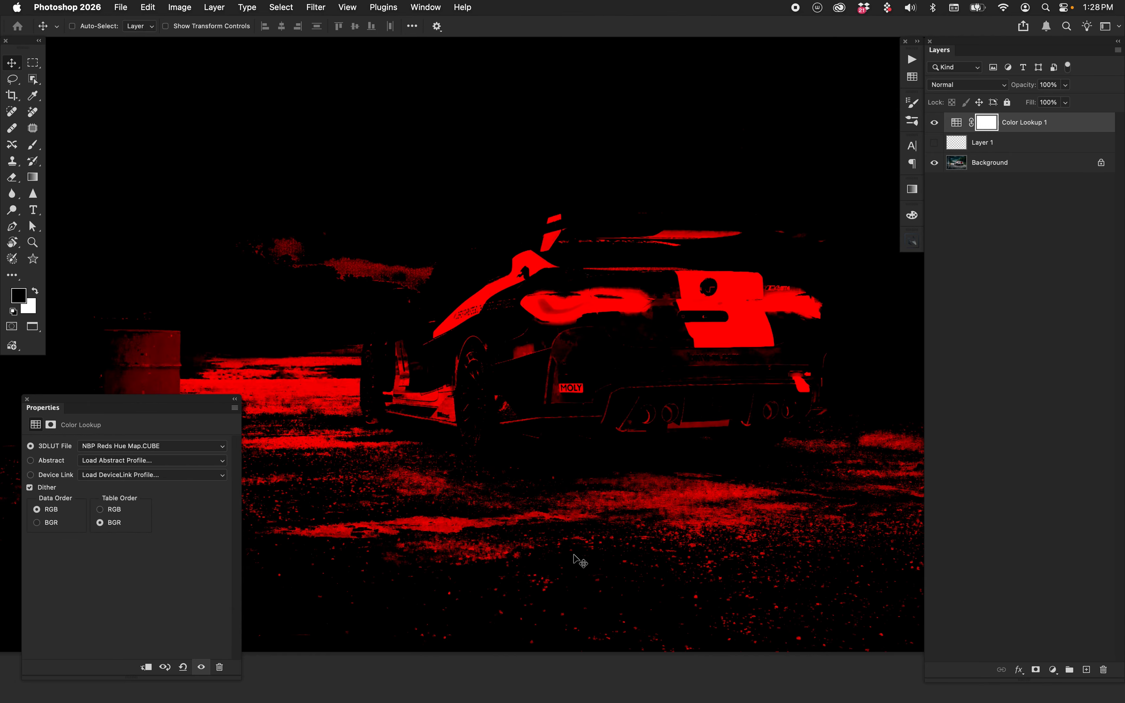
# Step: Preview the car photo with NBP Reds+Yellows Luma Map Grey.CUBE, followed by NBP Yellows Hue Map.CUBE, in the Color Lookup layer
pyautogui.click(183, 448)
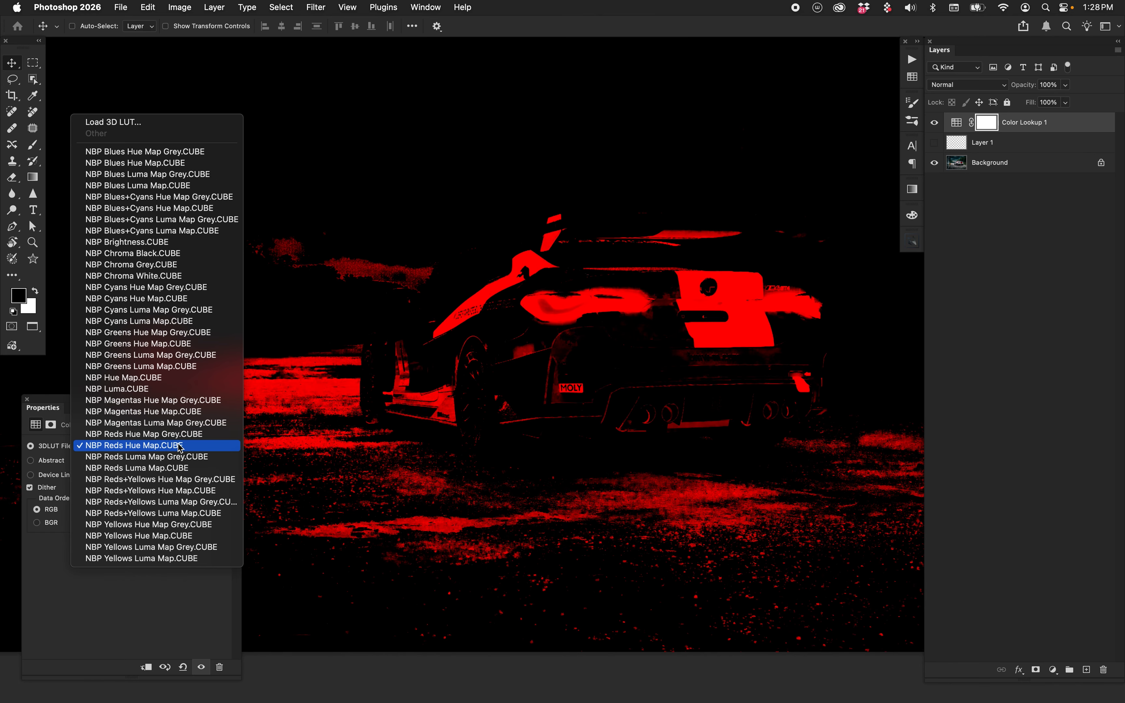
pyautogui.click(160, 509)
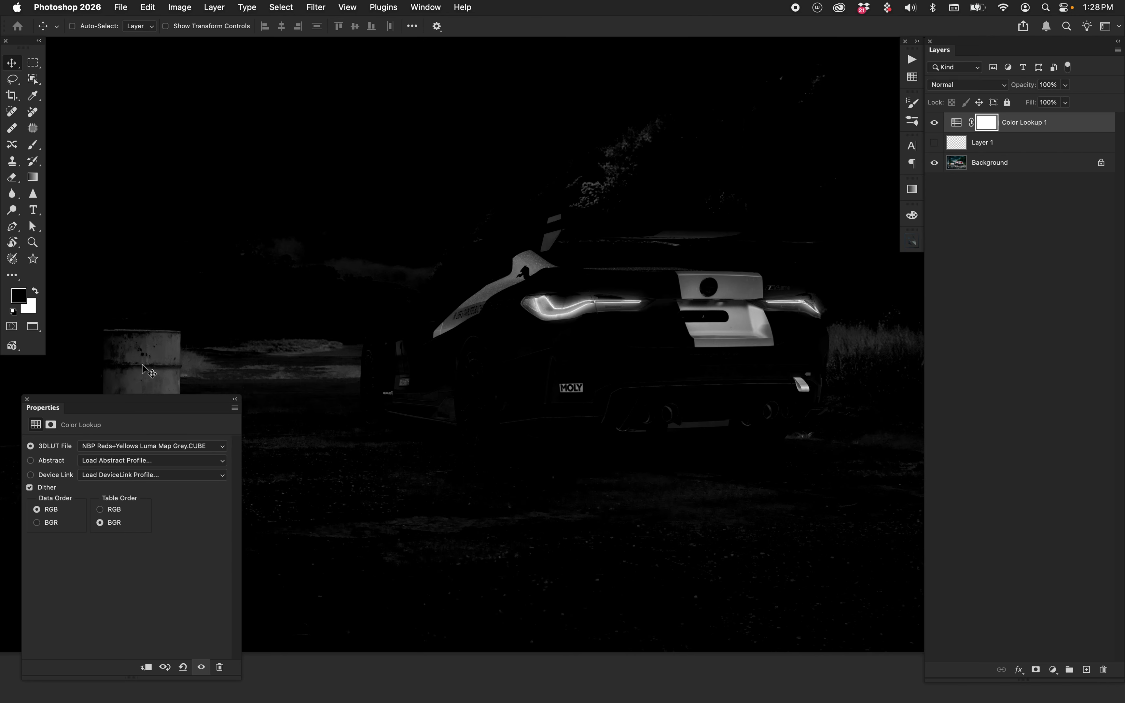
pyautogui.click(186, 447)
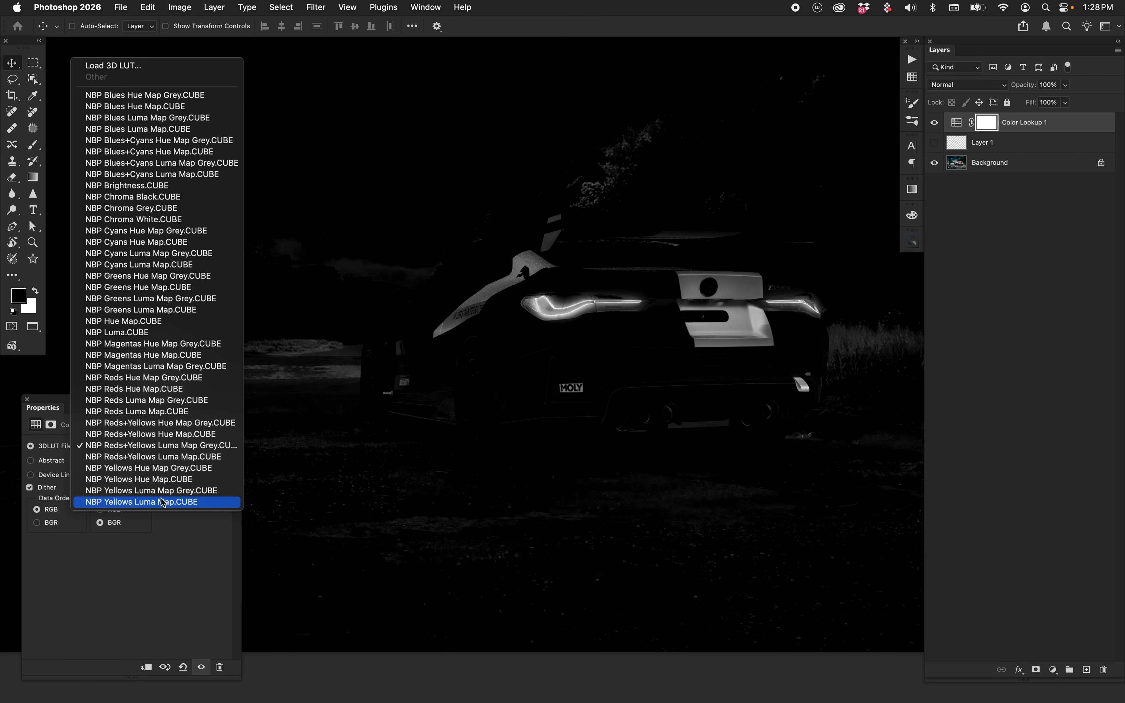
pyautogui.click(168, 487)
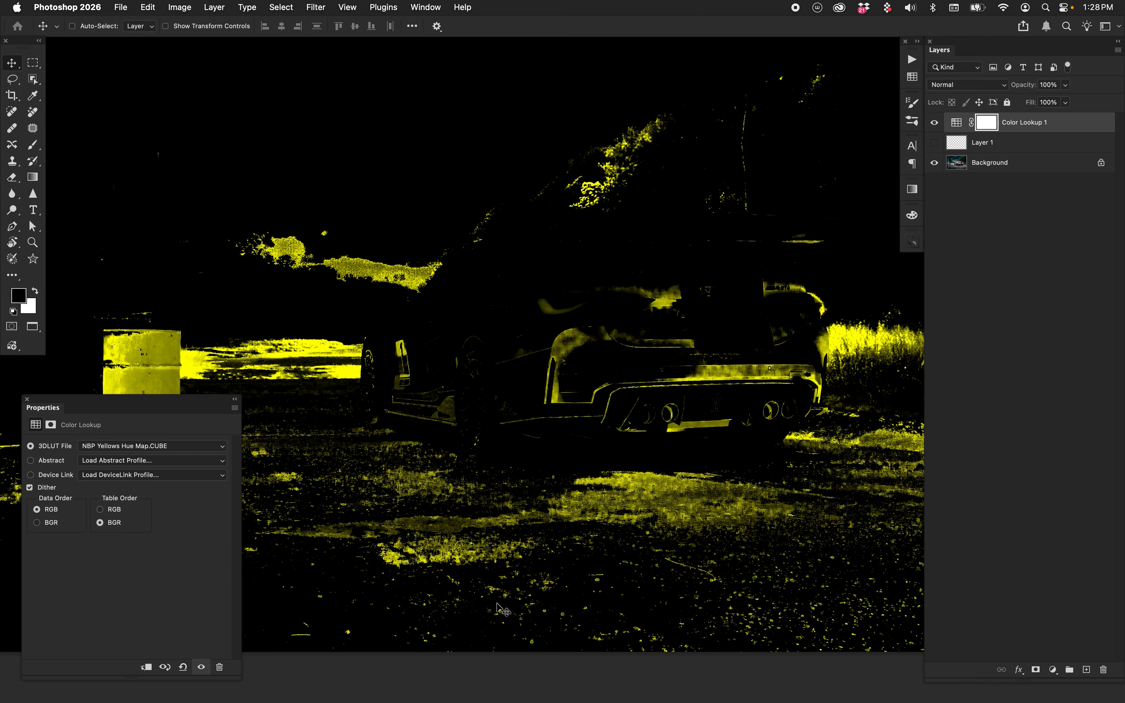
# Step: Preview the car photo with NBP Hue Map.CUBE, followed by NBP Chroma White.CUBE, in the Color Lookup layer
pyautogui.click(168, 446)
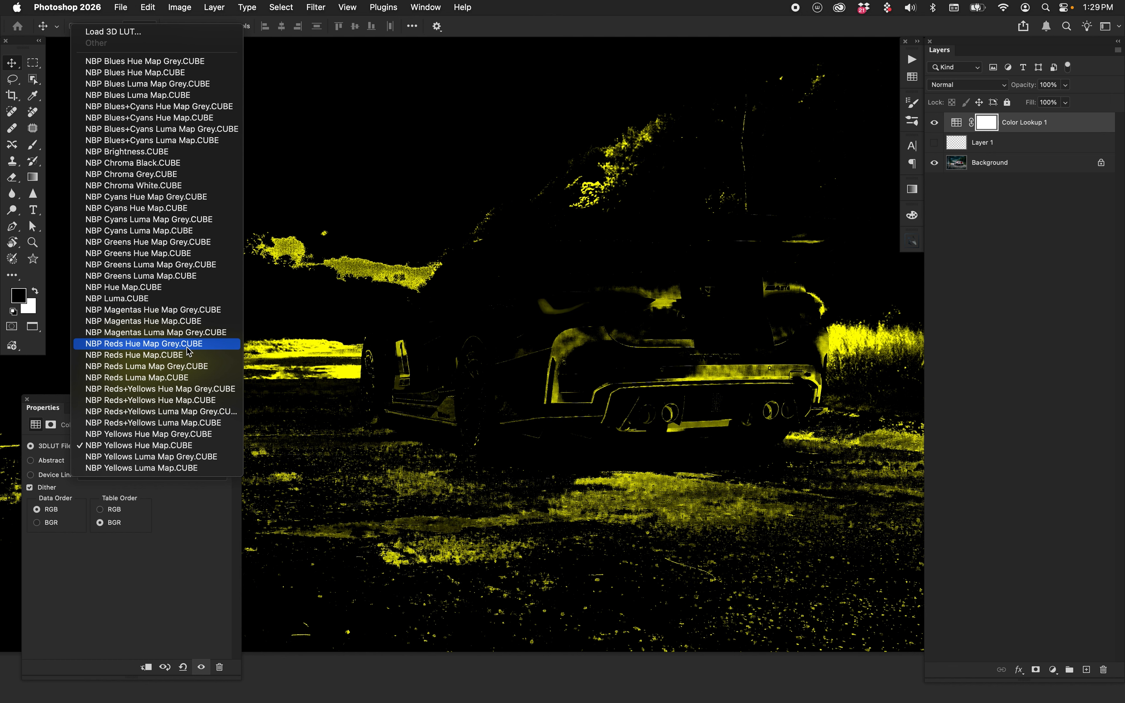
pyautogui.click(157, 290)
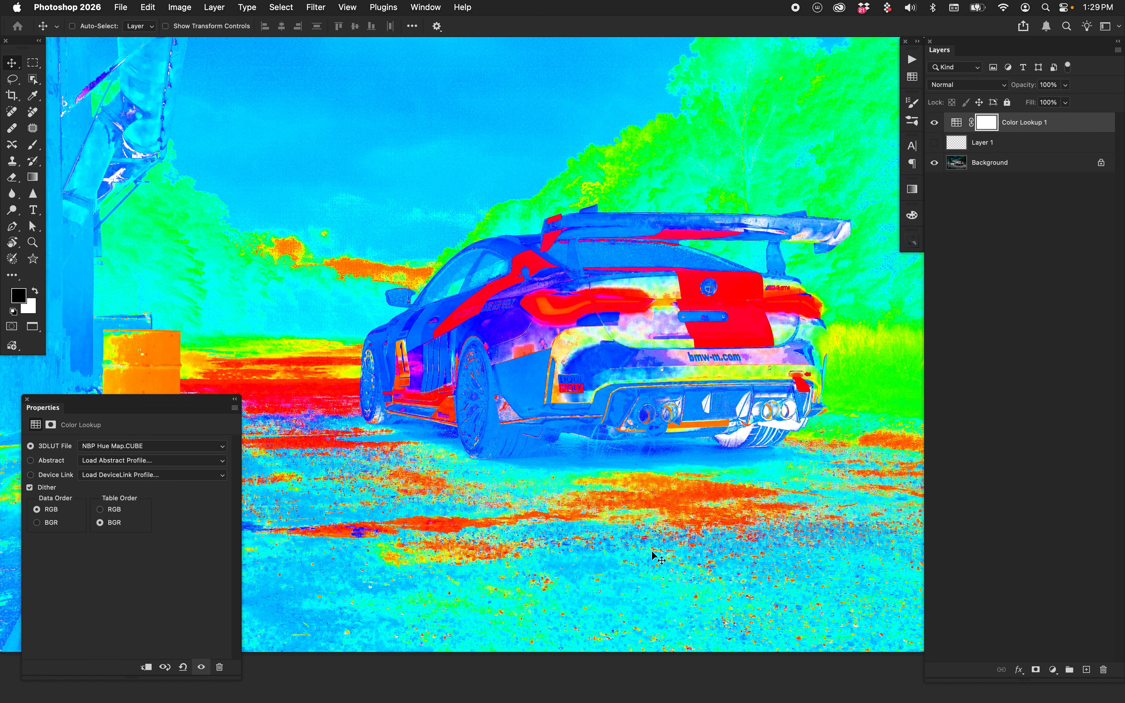
pyautogui.click(221, 446)
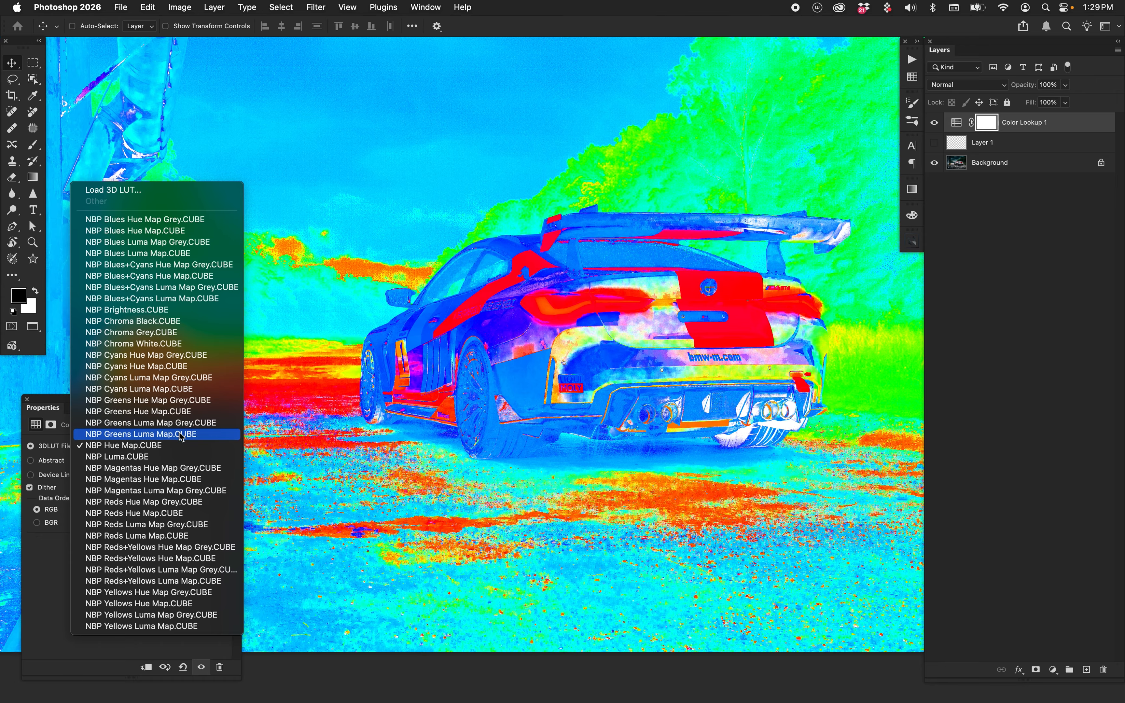
pyautogui.click(178, 345)
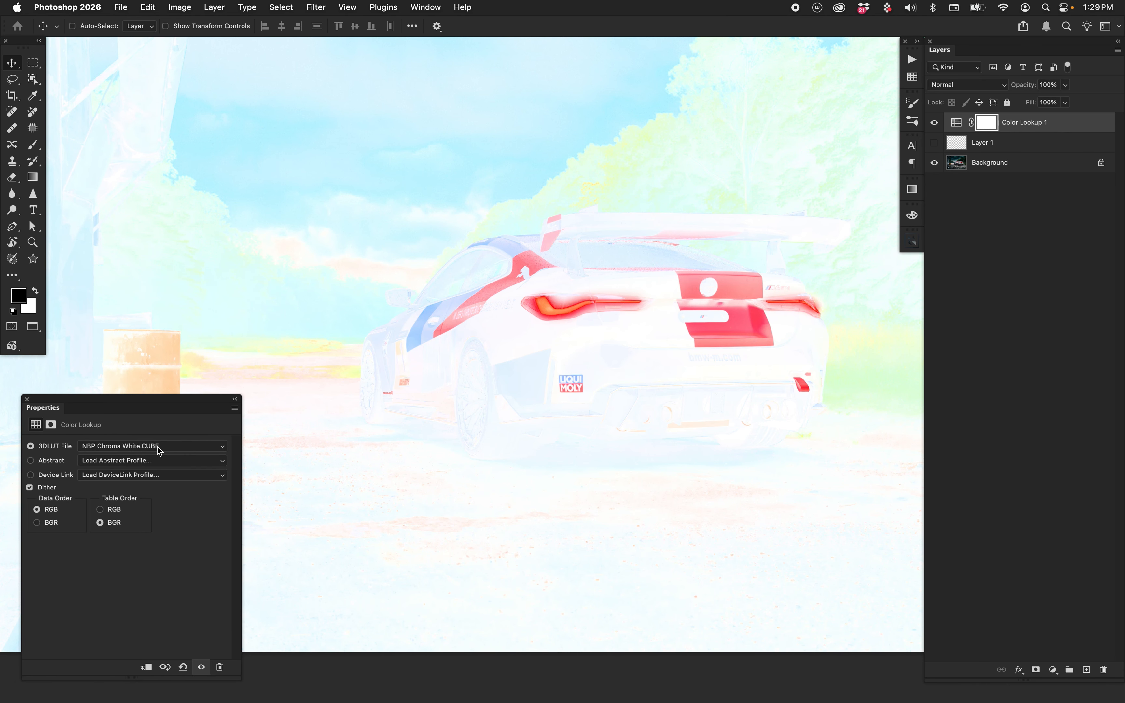
# Step: Preview the car photo with NBP Hue Map.CUBE again, followed by NBP Luma.CUBE, as the Color Lookup layer's 3D LUT
pyautogui.click(158, 447)
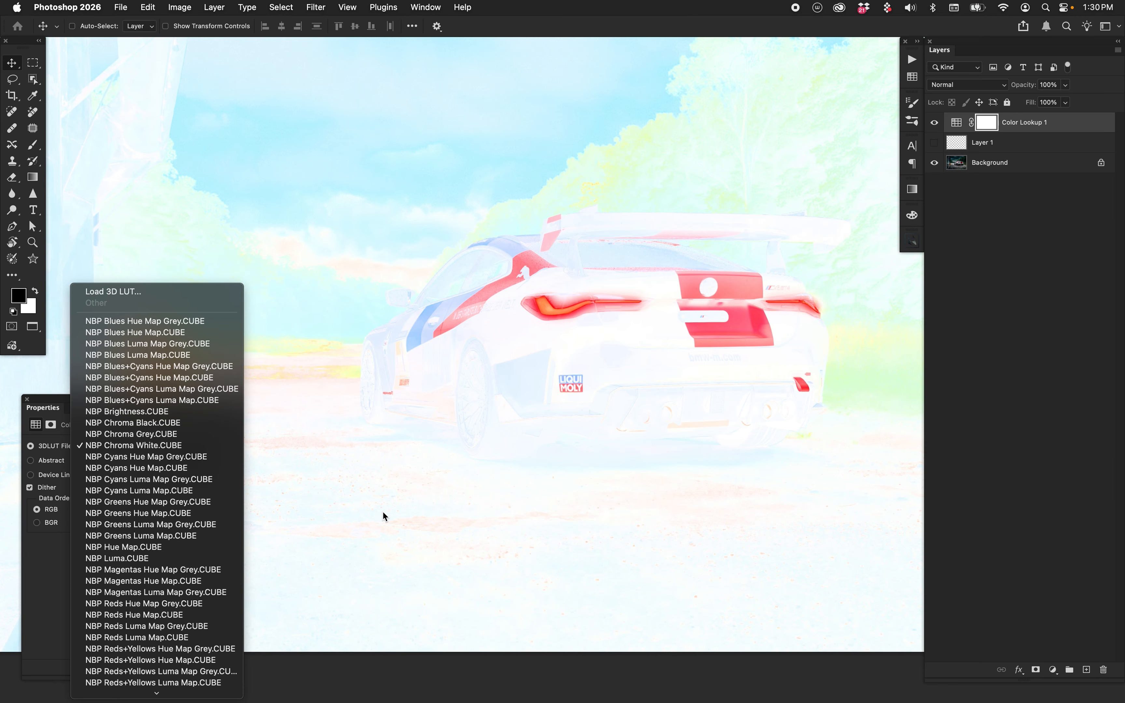
pyautogui.click(182, 546)
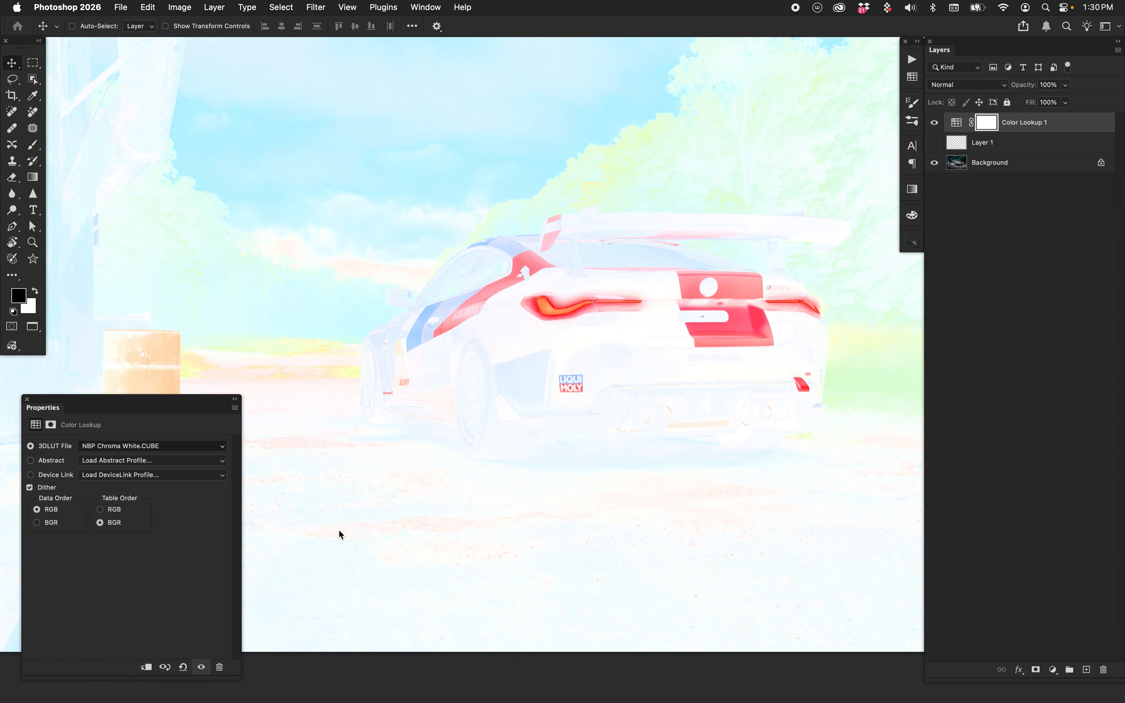
pyautogui.click(184, 445)
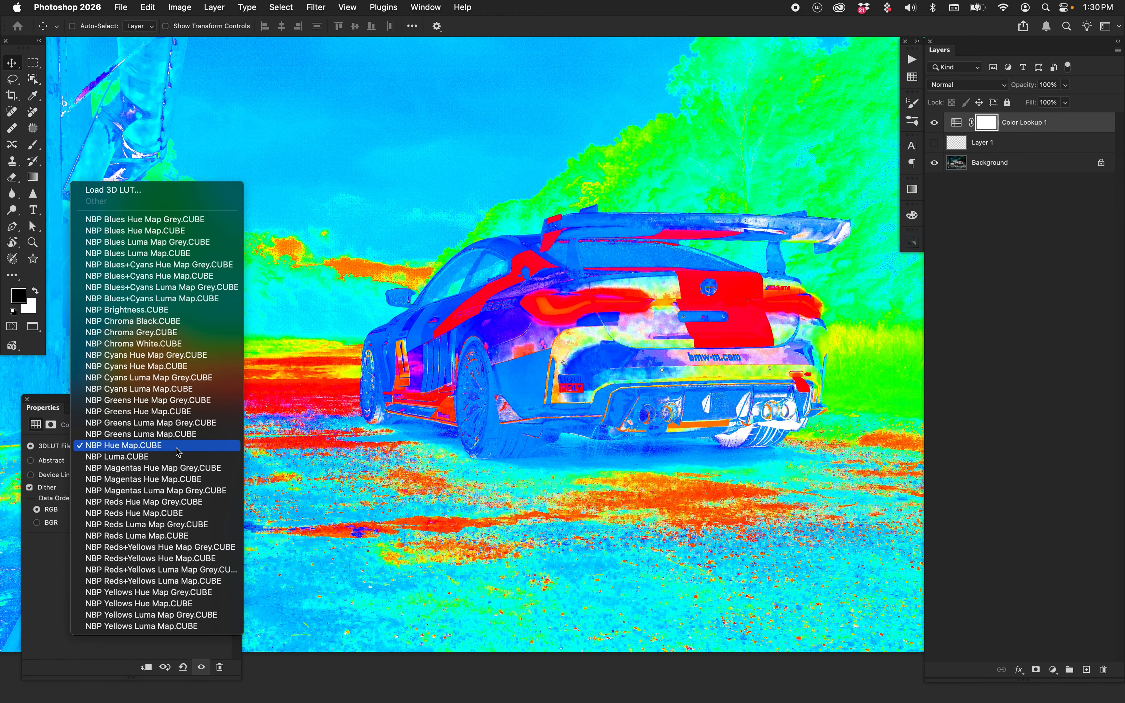
pyautogui.click(168, 462)
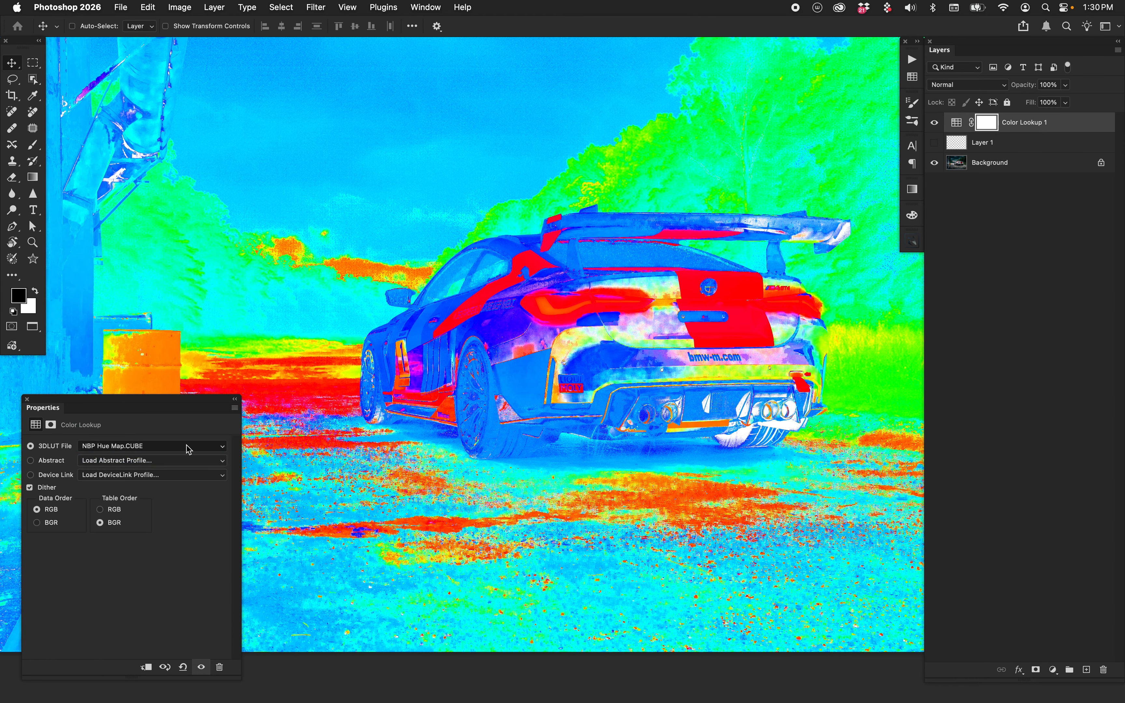
# Step: Preview the car photo with NBP Blues+Cyans Hue Map.CUBE, followed by NBP Chroma Grey.CUBE, in the Color Lookup layer
pyautogui.click(188, 448)
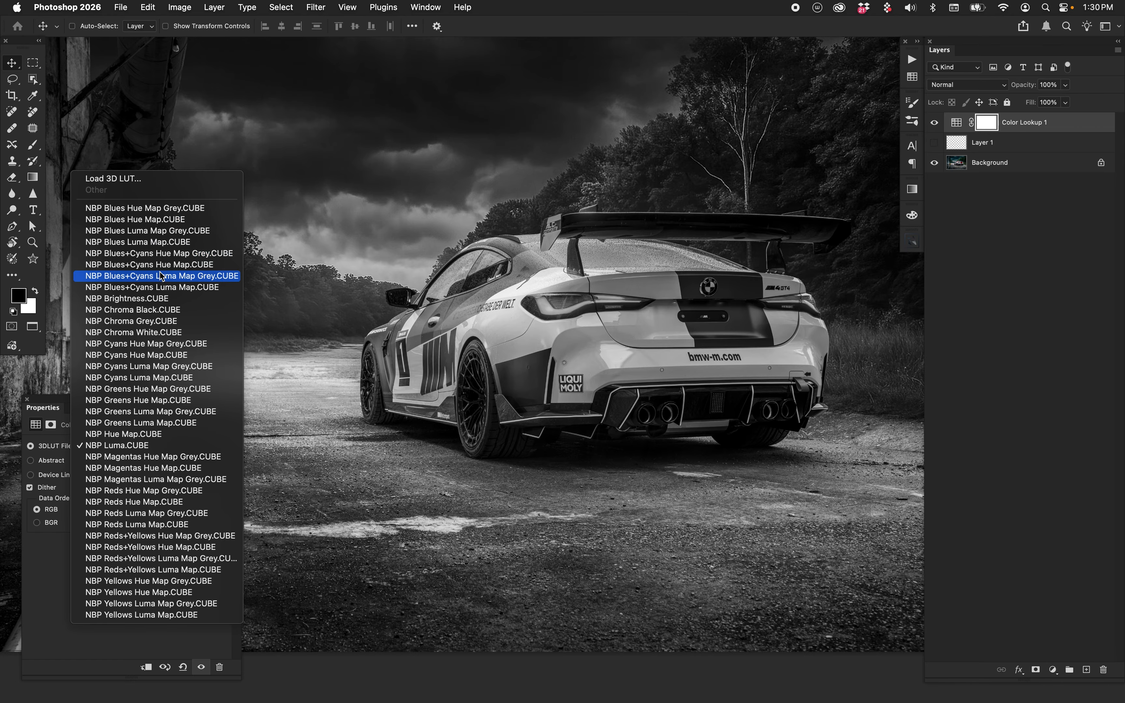
pyautogui.click(392, 422)
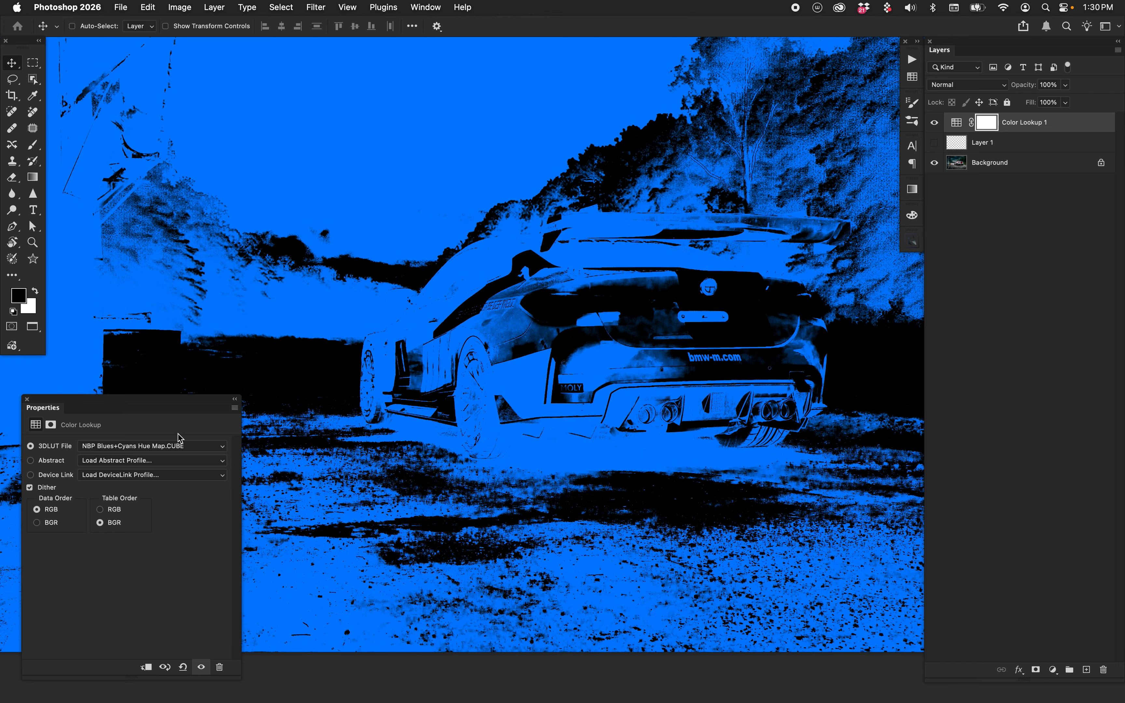
pyautogui.click(172, 448)
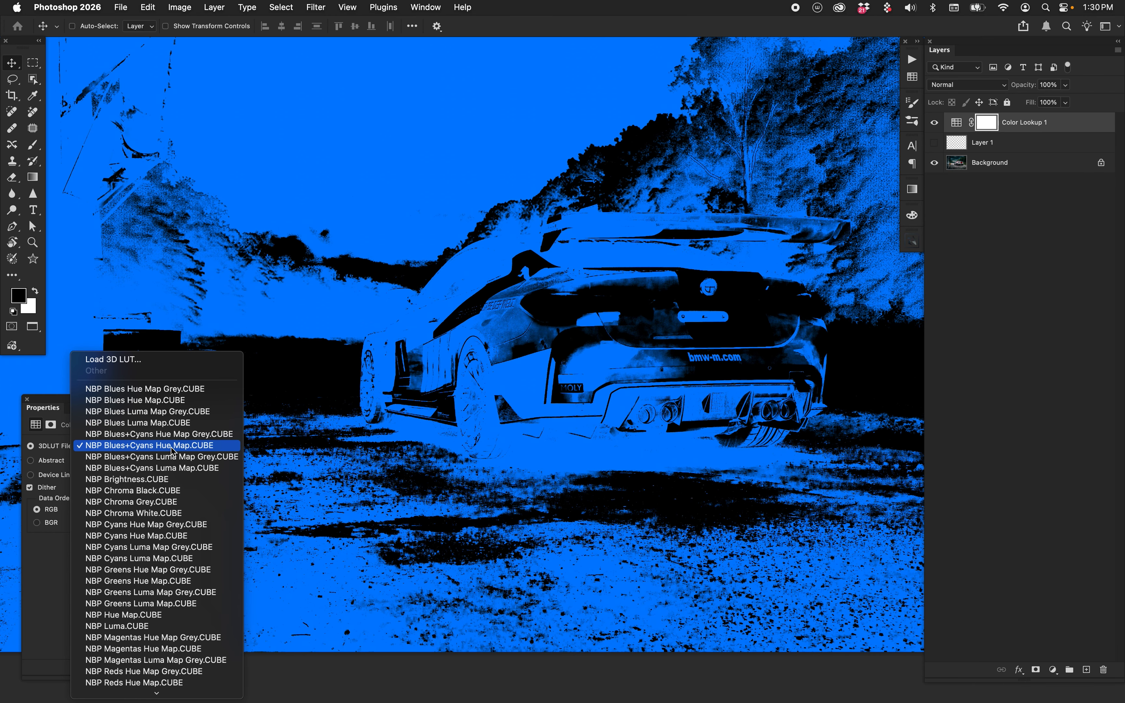
pyautogui.scroll(-5, 173, 450)
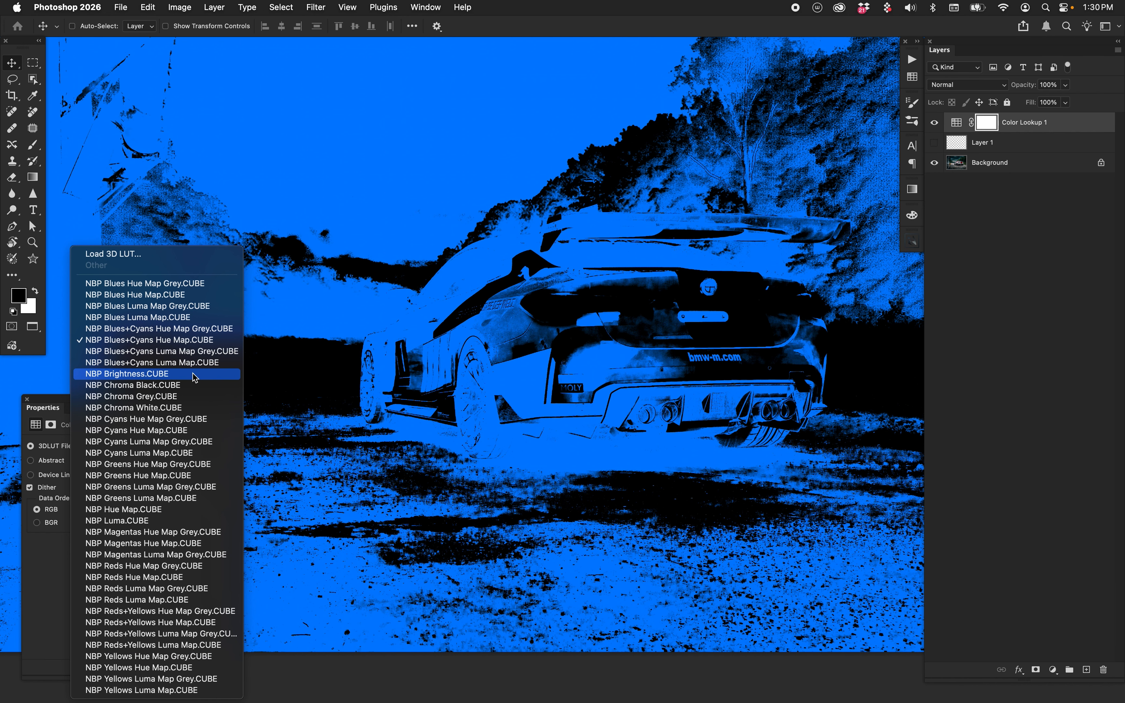
pyautogui.click(302, 419)
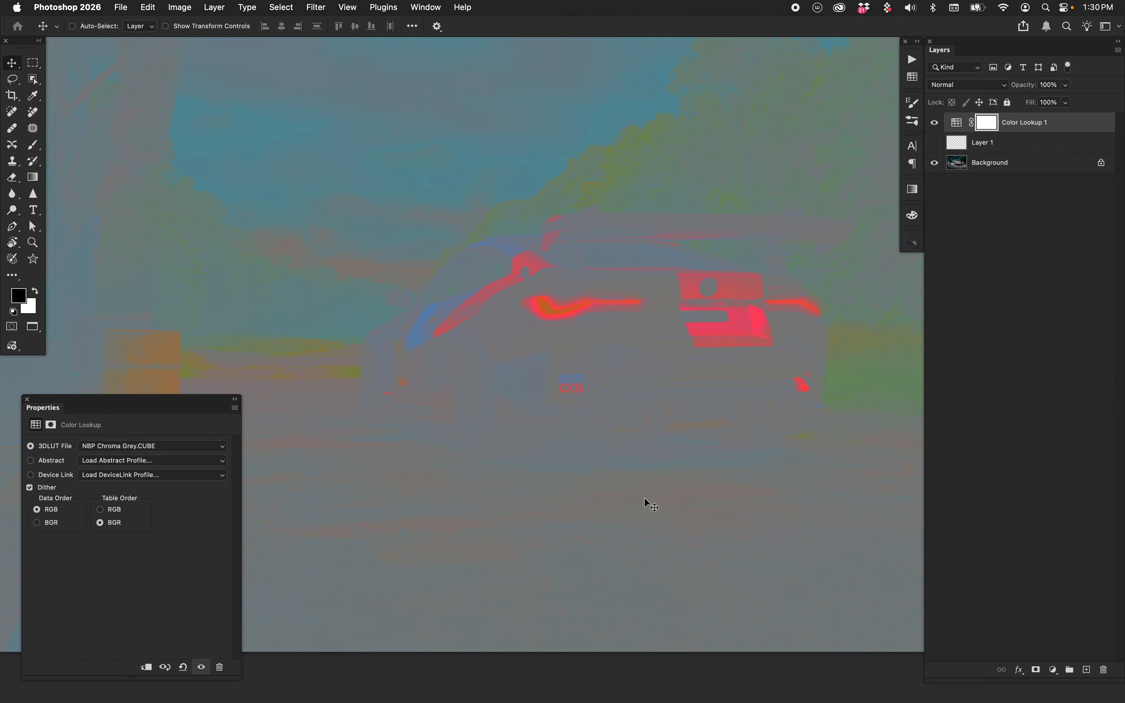
# Step: Switch the Color Lookup layer's 3D LUT to NBP Hue Map.CUBE for a preview, and finish on NBP Reds Luma Map Grey.CUBE
pyautogui.click(182, 447)
pyautogui.click(167, 560)
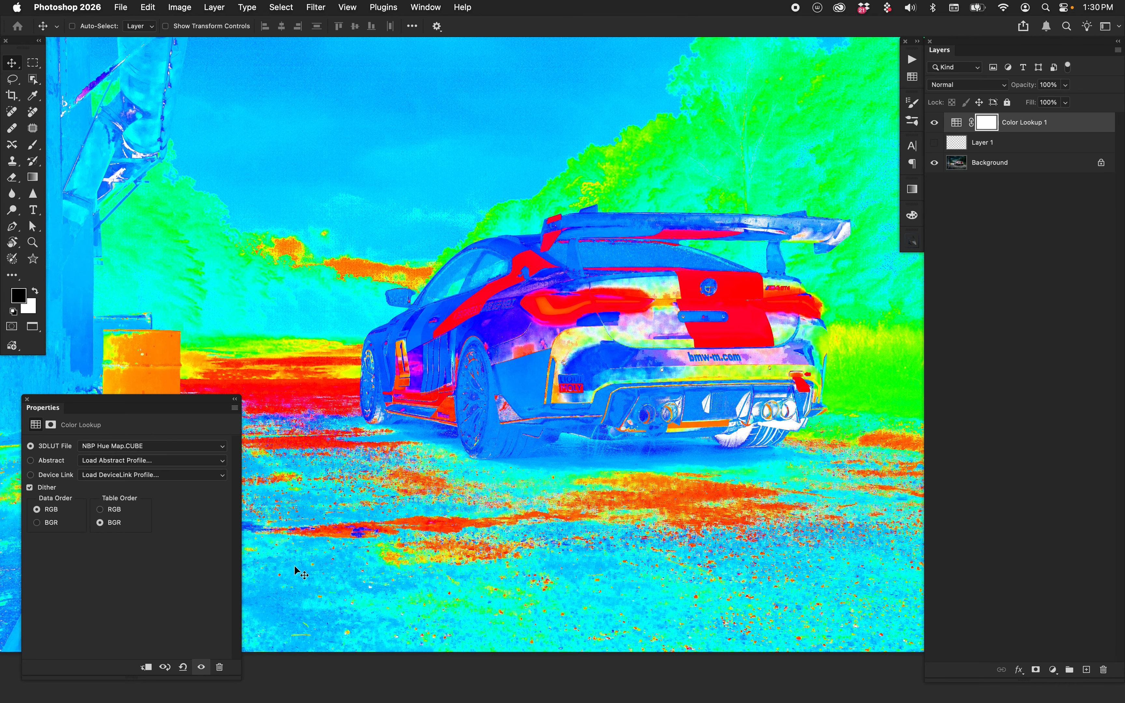
pyautogui.click(199, 447)
pyautogui.click(182, 525)
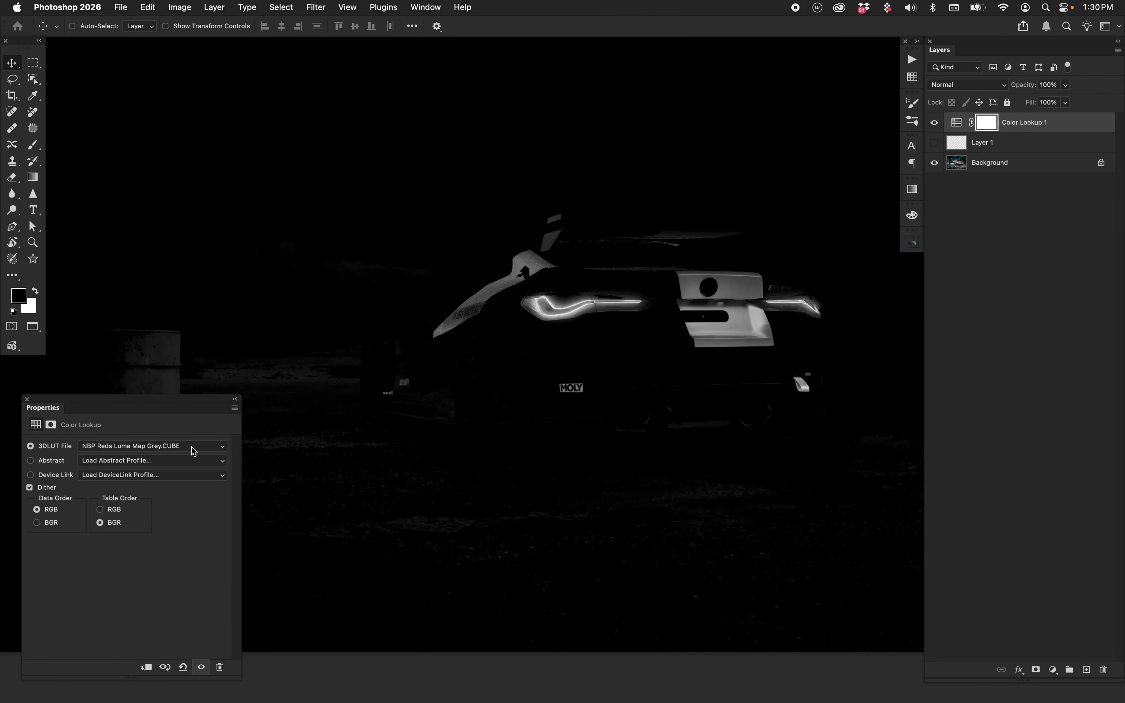
pyautogui.click(192, 448)
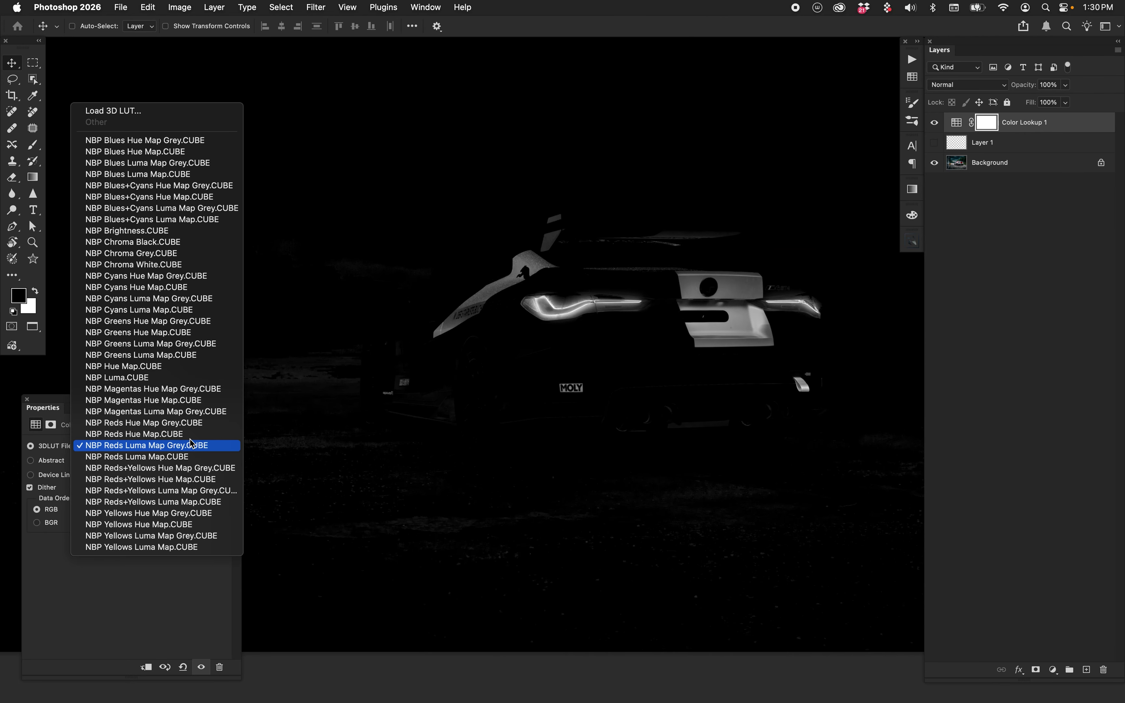
pyautogui.click(413, 459)
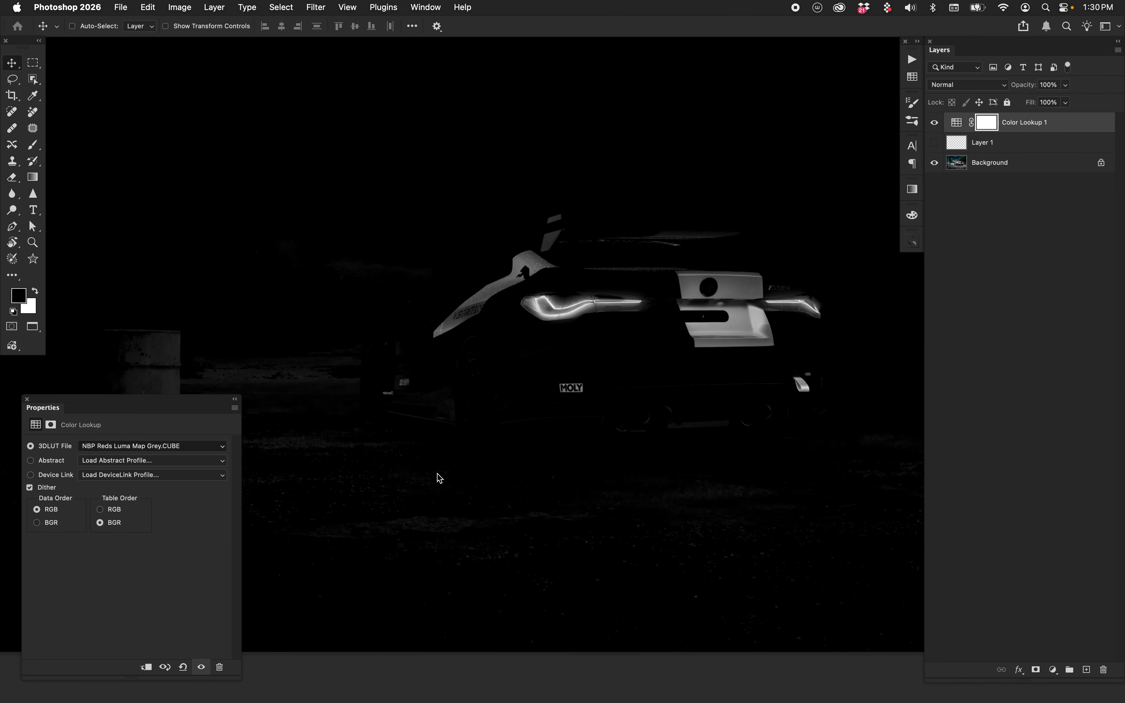